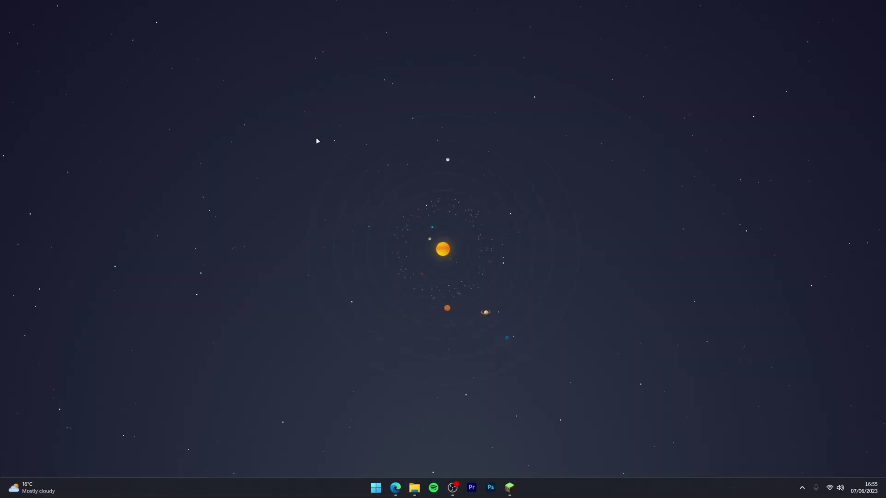
Launch Latest release 1.20 once from the Minecraft Launcher, then quit from the title screen.
left_click(509, 488)
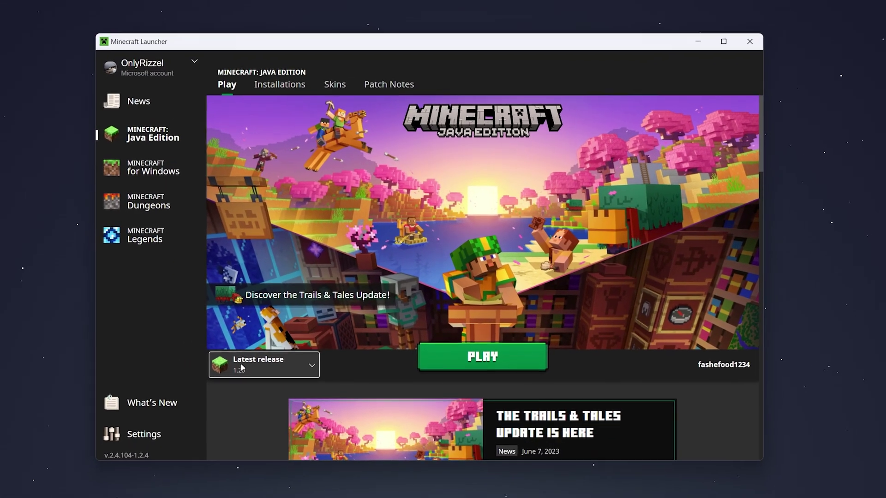
left_click(241, 367)
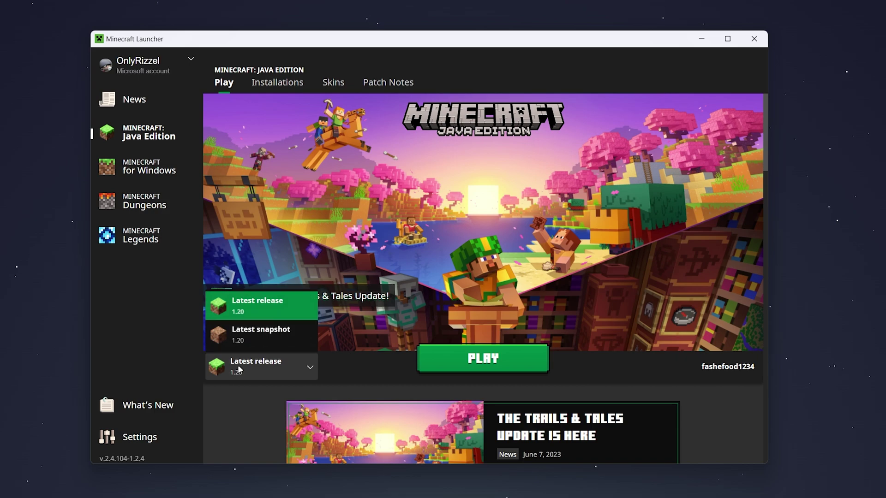
left_click(254, 306)
left_click(530, 363)
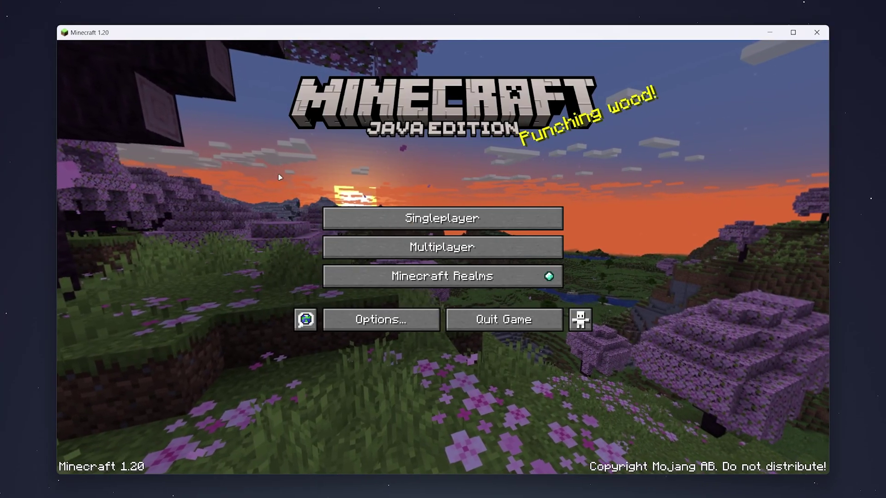
left_click(530, 318)
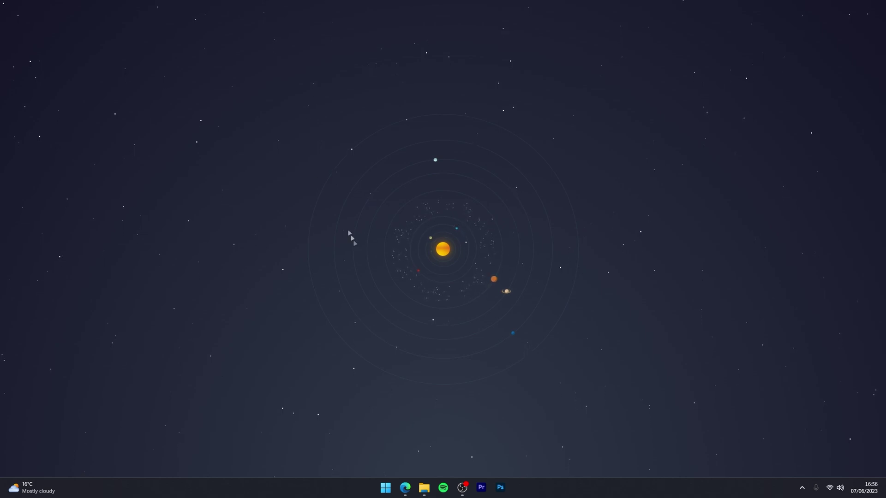
Save fabric-installer-0.11.2.exe for Windows to the Desktop, then go to the Fabric API page.
left_click(405, 488)
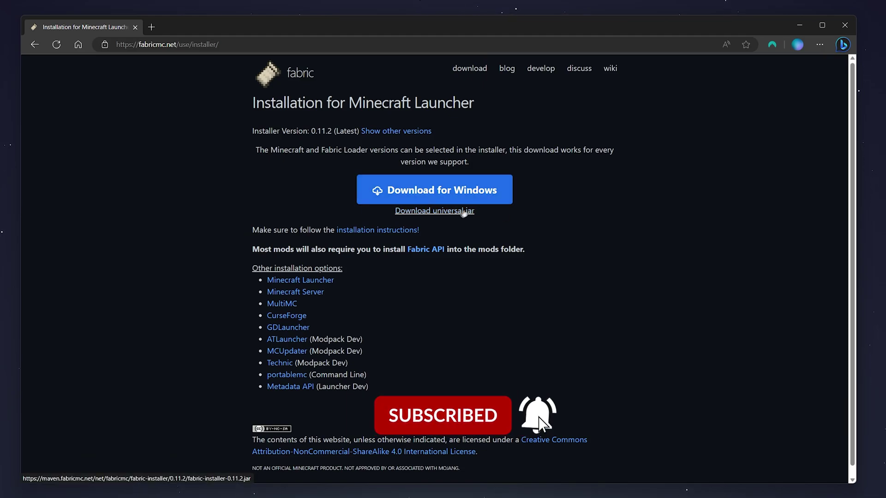
left_click(436, 192)
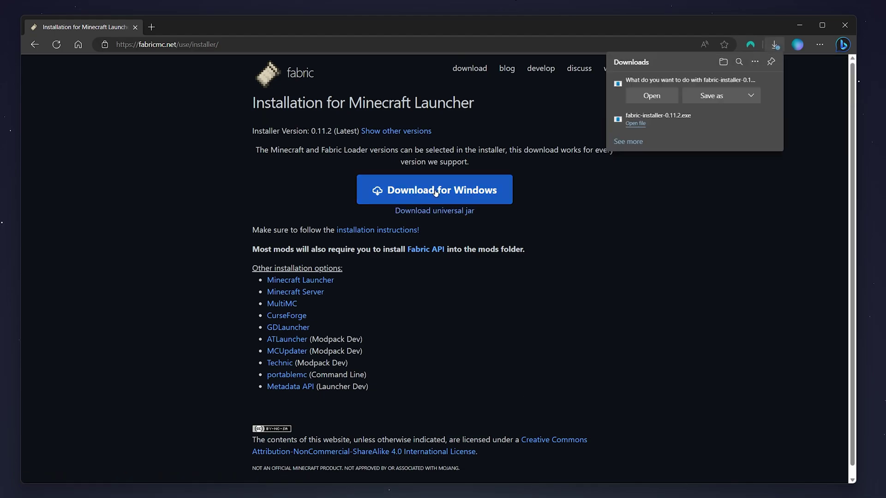
left_click(710, 95)
scroll(45, 198, "up", 2)
left_click(60, 112)
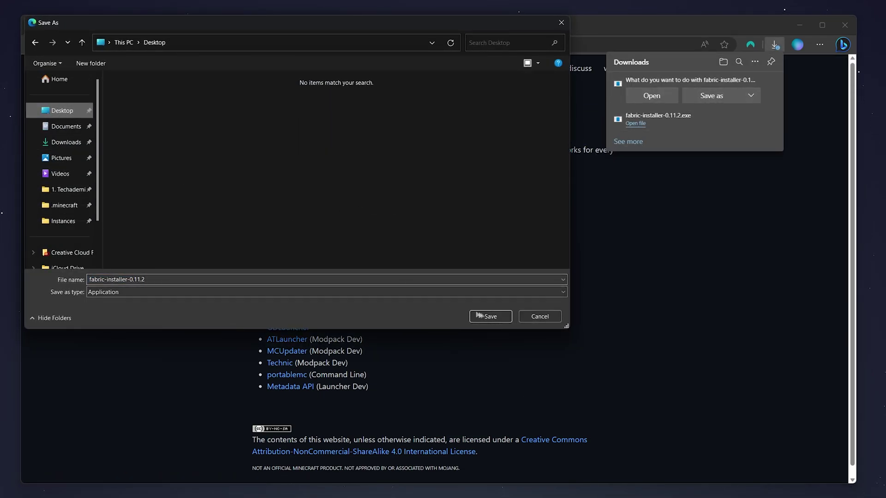
left_click(482, 317)
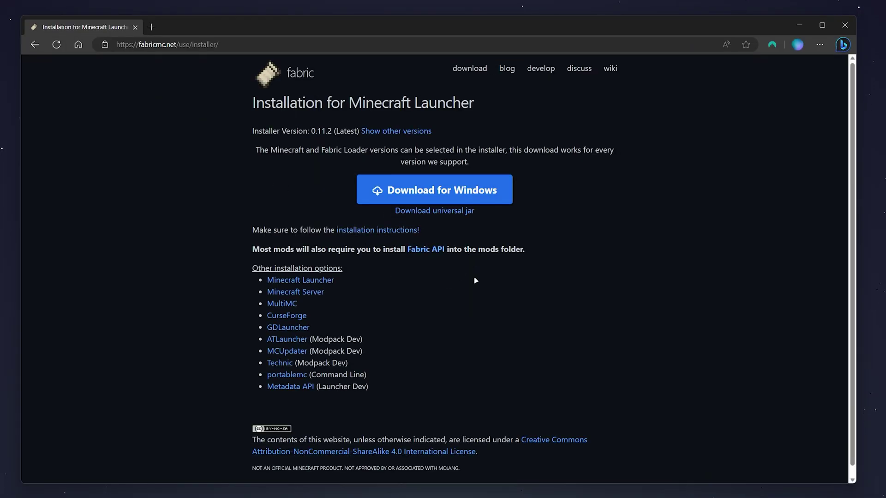
left_click(429, 252)
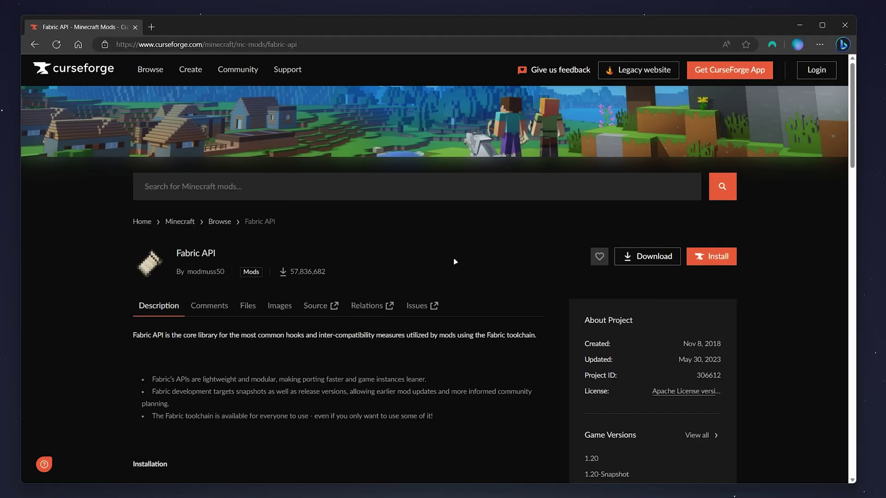
Save the fabric-api-0.83.0+1.20 jar from CurseForge to the Desktop beside the installer.
left_click(649, 257)
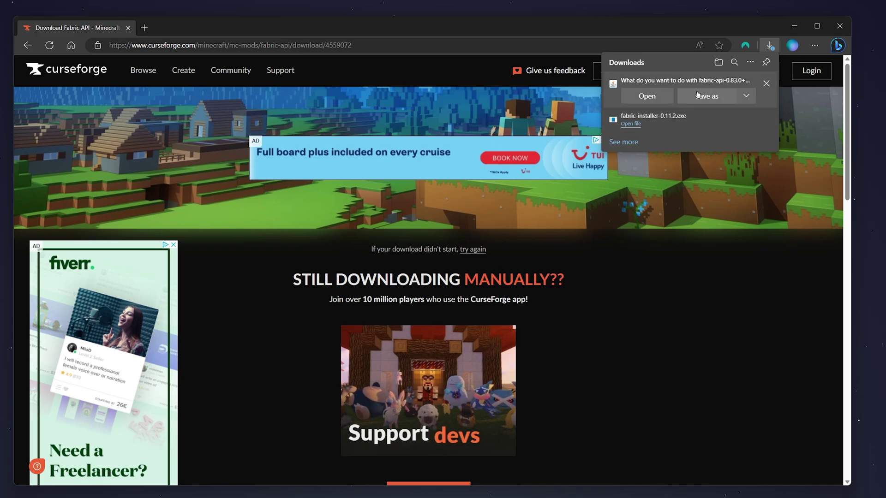
left_click(697, 95)
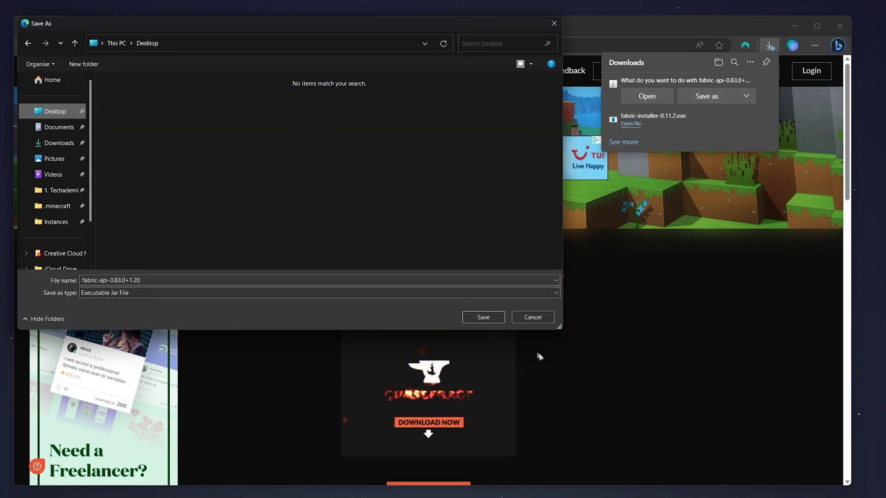
left_click(497, 317)
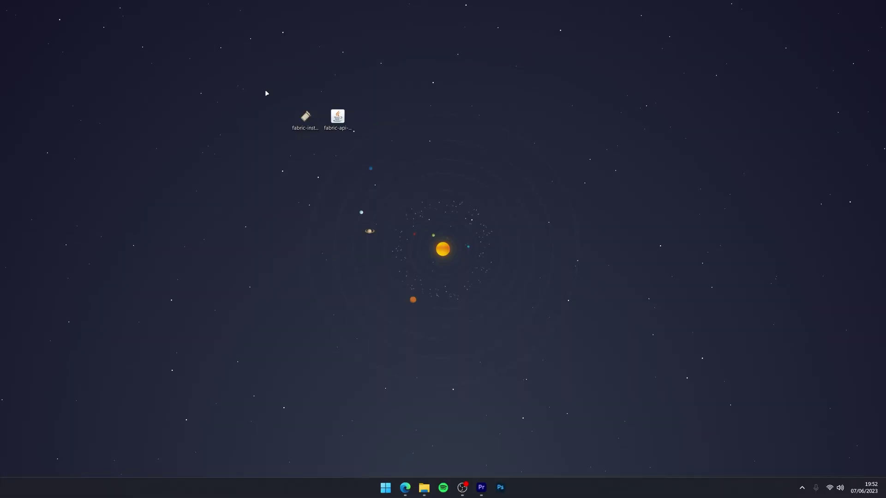
left_click_drag(221, 69, 440, 182)
left_click(291, 147)
Download Sodium 0.4.10 for Minecraft 1.20 from Modrinth's Versions list to the Desktop.
left_click(405, 487)
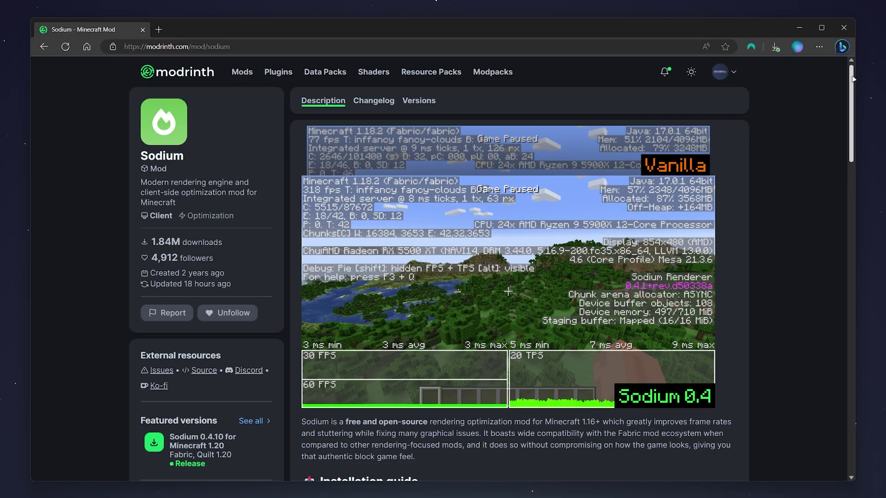
scroll(842, 80, "down", 7)
scroll(846, 77, "up", 7)
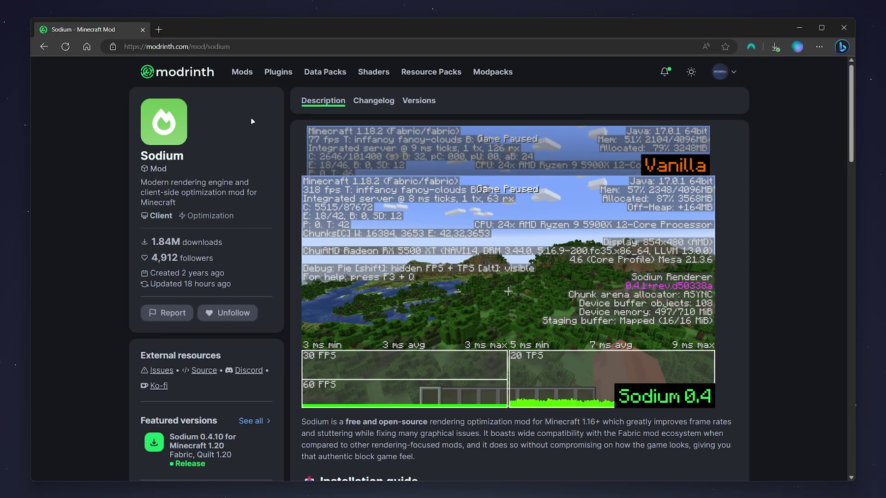
left_click(415, 101)
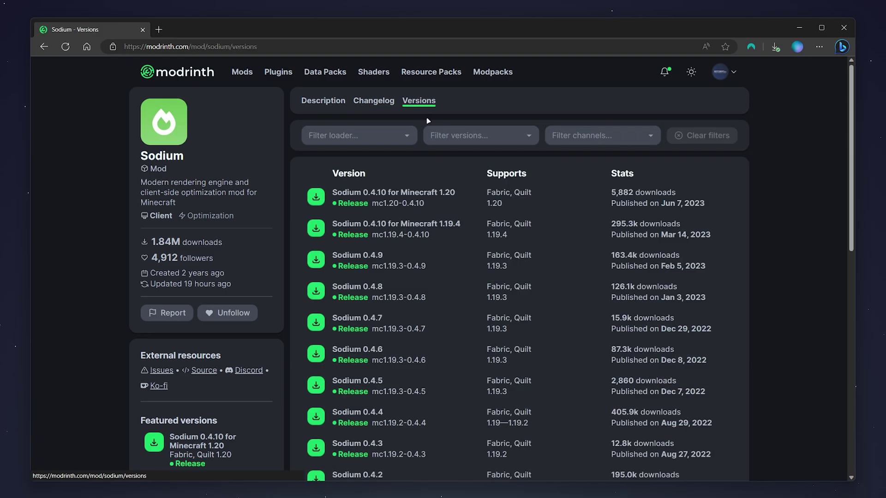
left_click(487, 203)
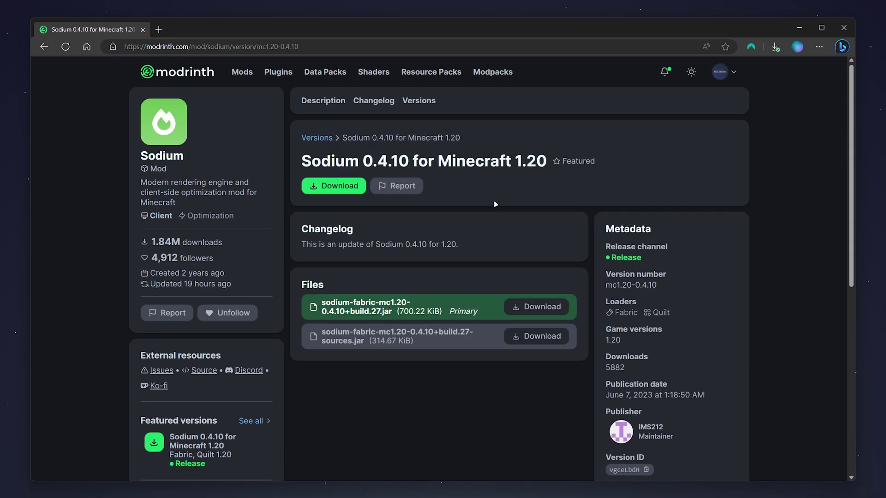
left_click(338, 189)
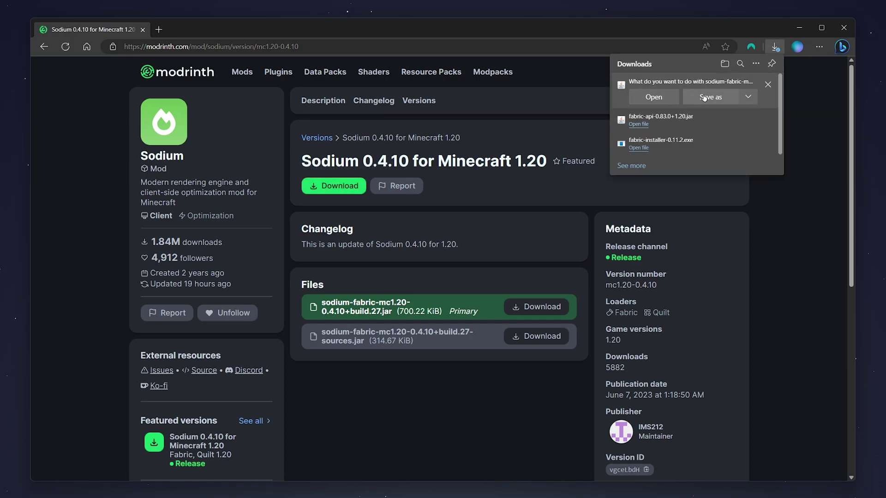
left_click(704, 97)
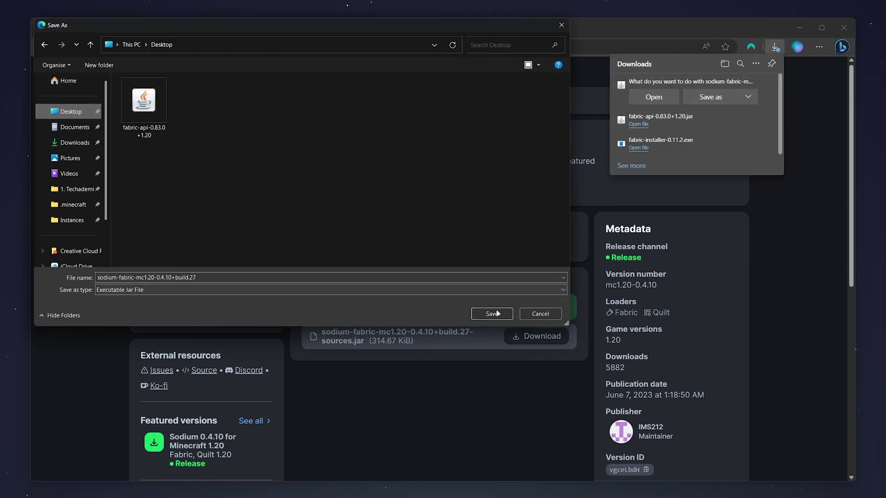
left_click(492, 314)
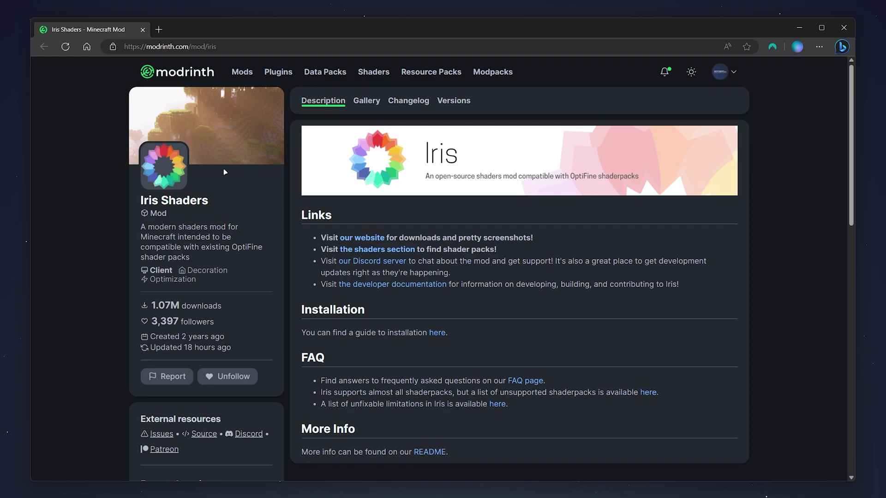
Download the Iris 1.6.4 jar for Minecraft 1.20 from Modrinth to the Desktop.
left_click(450, 102)
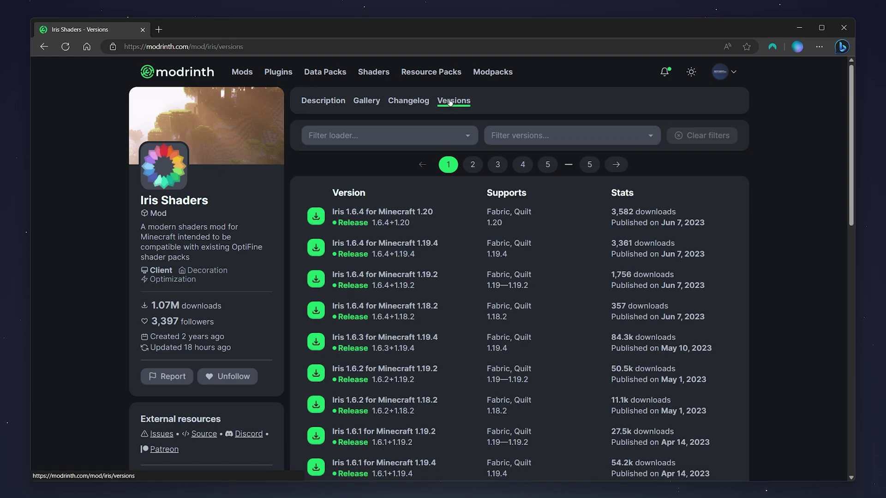
left_click(470, 220)
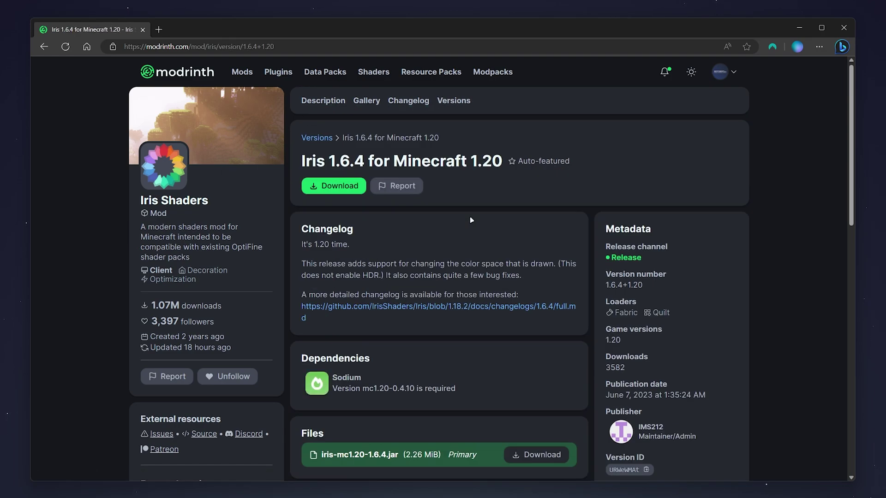
left_click(324, 186)
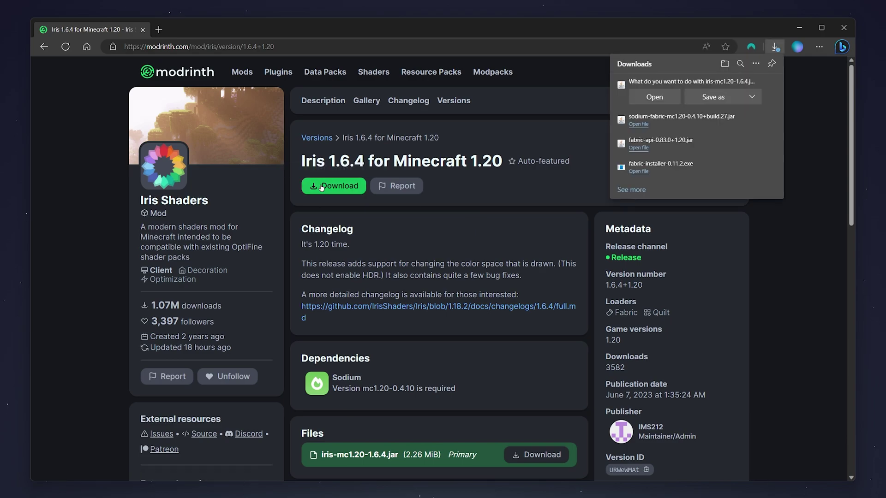
left_click(713, 97)
left_click(70, 111)
left_click(488, 314)
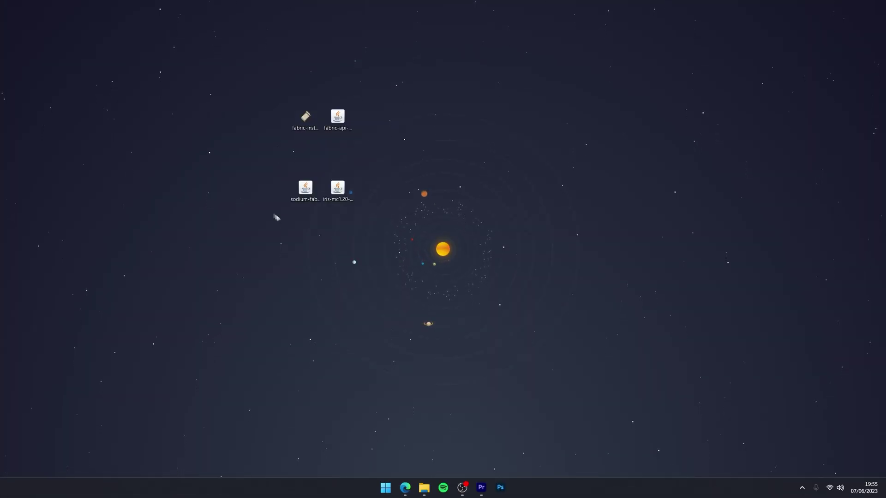
Download the Complementary Reimagined r2.2 shader zip to the Desktop.
left_click(404, 480)
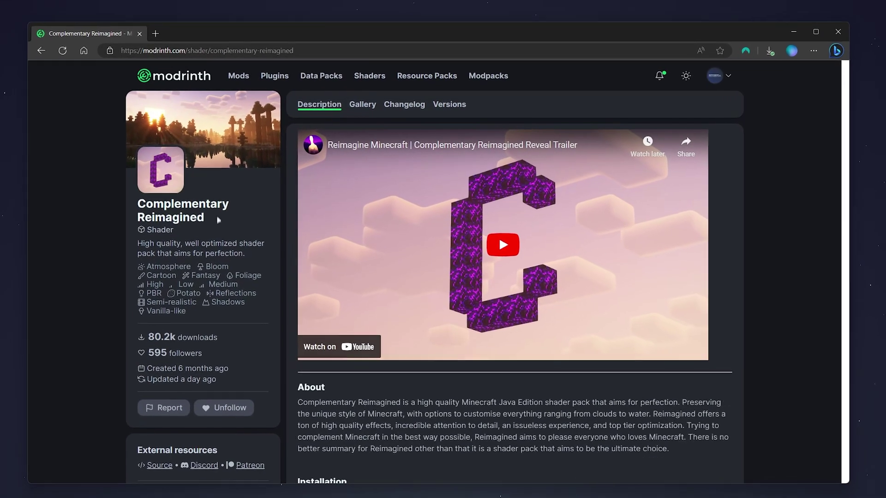
triple_click(218, 220)
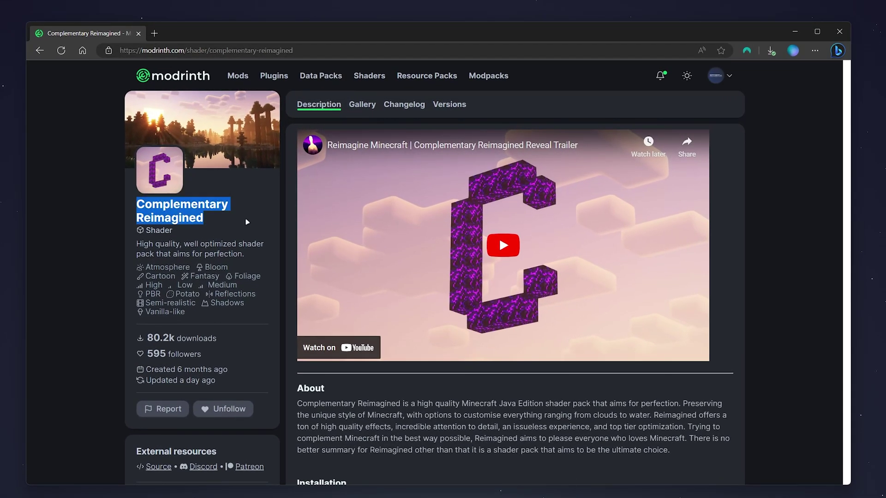
left_click(249, 209)
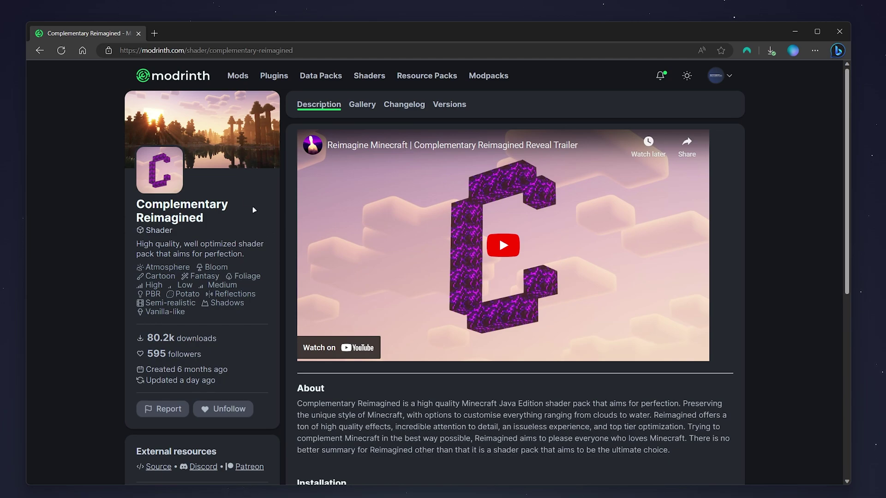
left_click(449, 110)
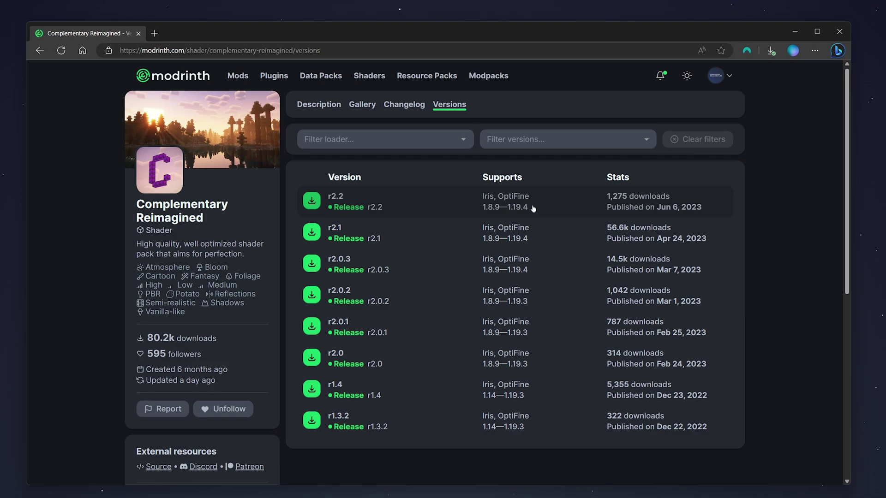
left_click(433, 205)
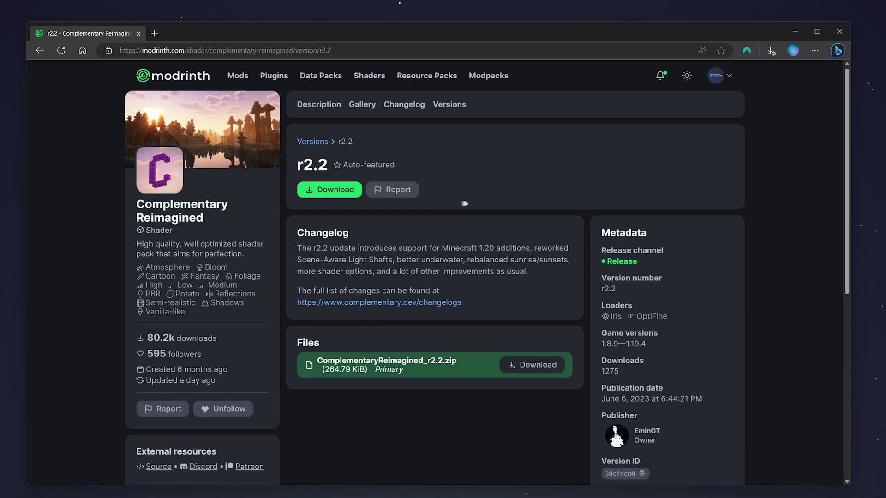
left_click(331, 192)
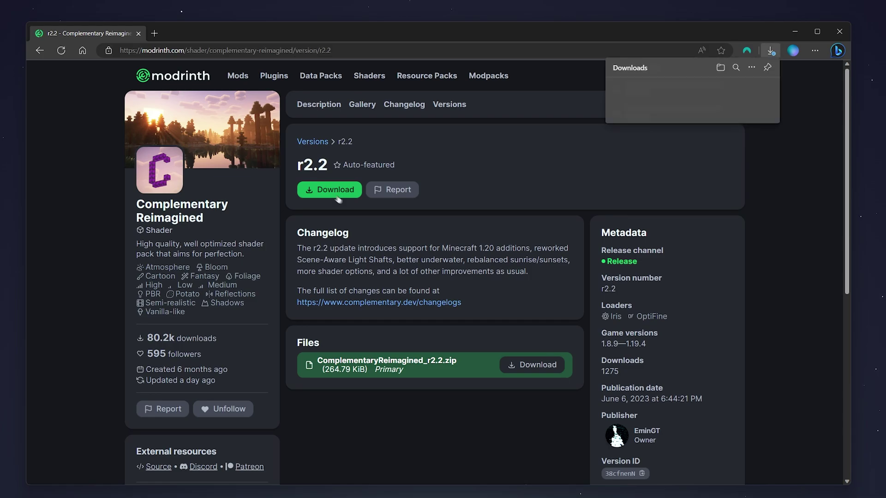
left_click(709, 100)
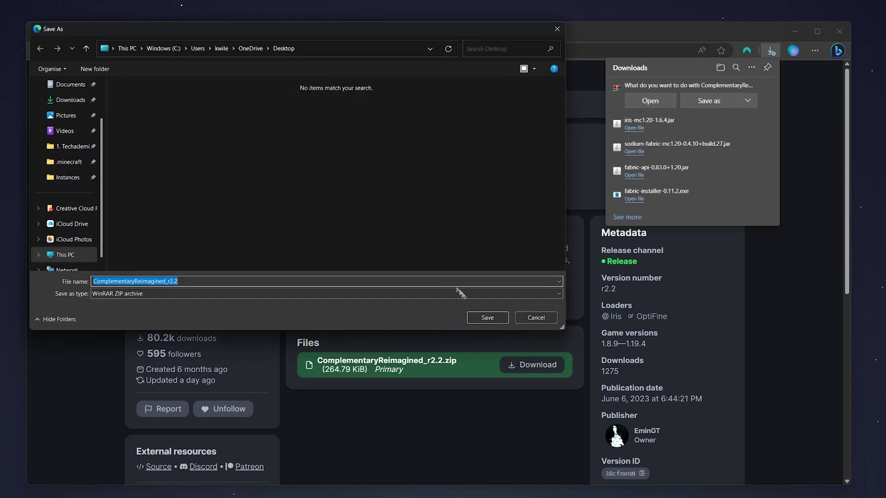
left_click(487, 318)
key("super+d")
Check the five downloaded setup files together on the desktop.
left_click_drag(208, 73, 377, 129)
left_click_drag(235, 156, 385, 161)
left_click_drag(261, 195, 367, 197)
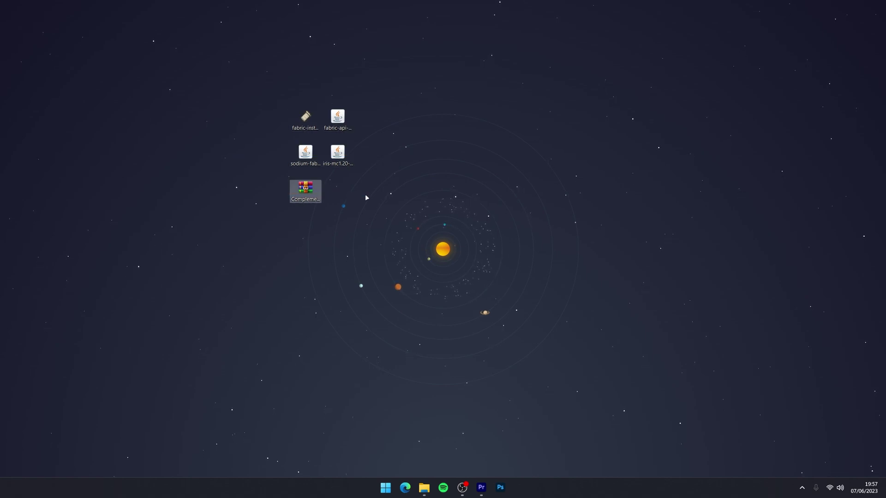
left_click(397, 163)
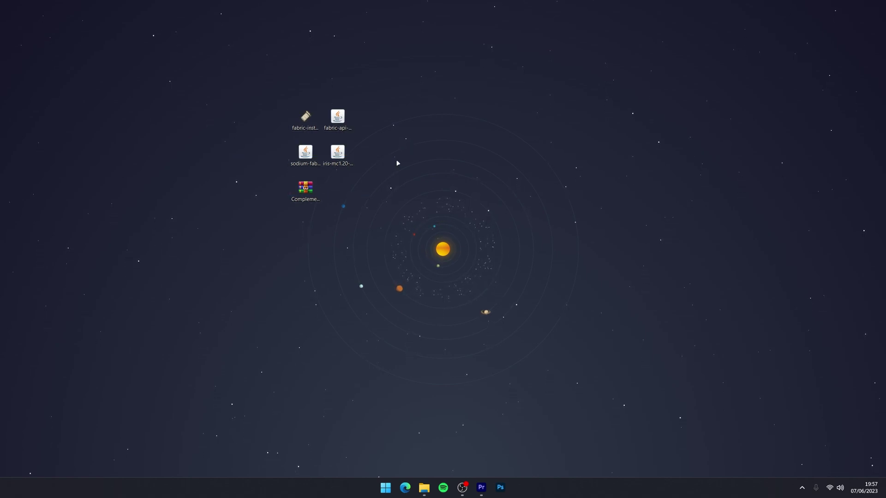
Launch the Fabric installer with Minecraft 1.20, Loader 0.14.21 and the default .minecraft location.
left_click(306, 121)
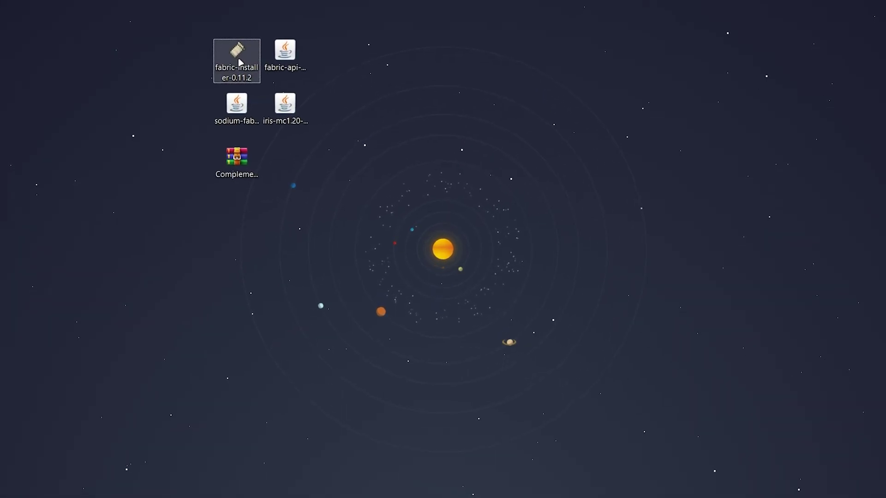
right_click(239, 61)
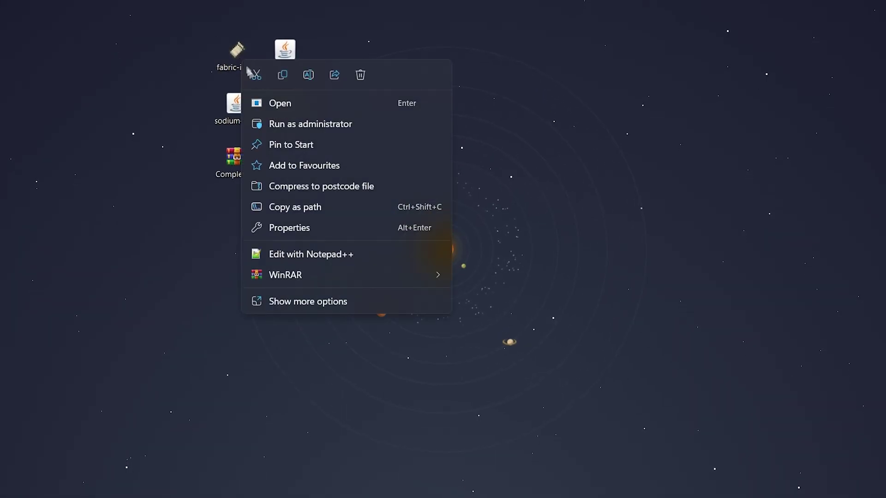
left_click(276, 103)
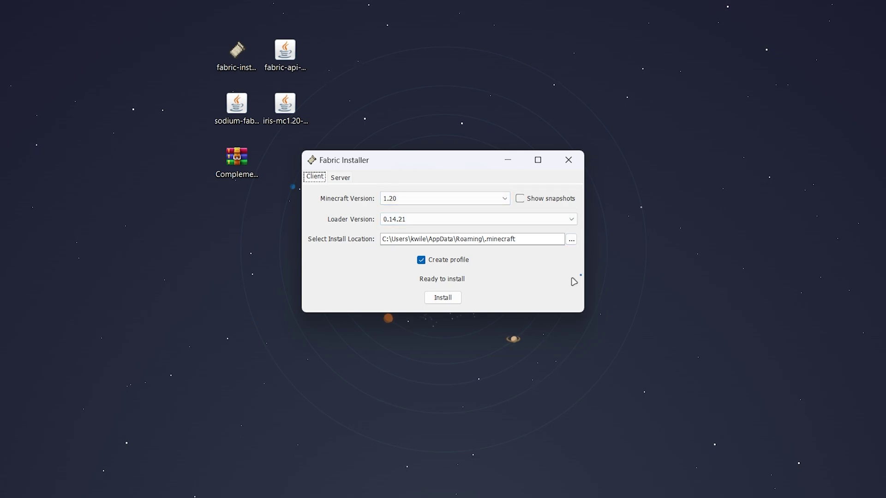
left_click(484, 200)
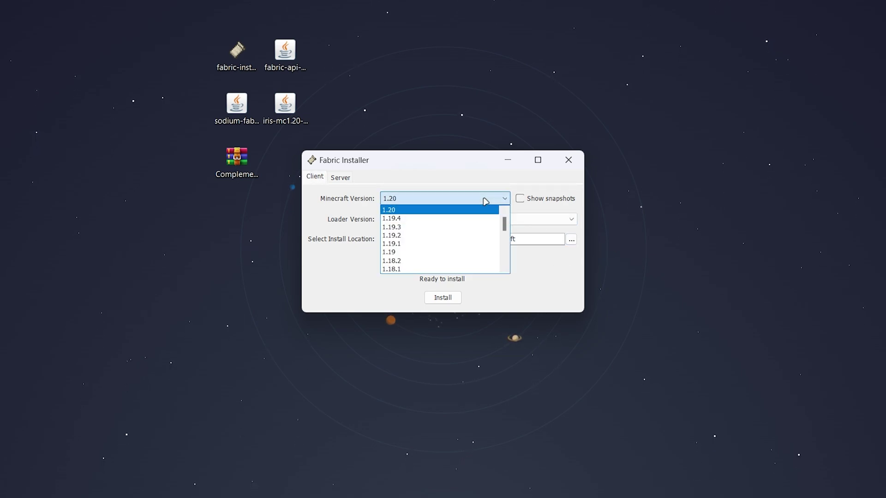
scroll(502, 220, "down", 2)
scroll(502, 219, "up", 2)
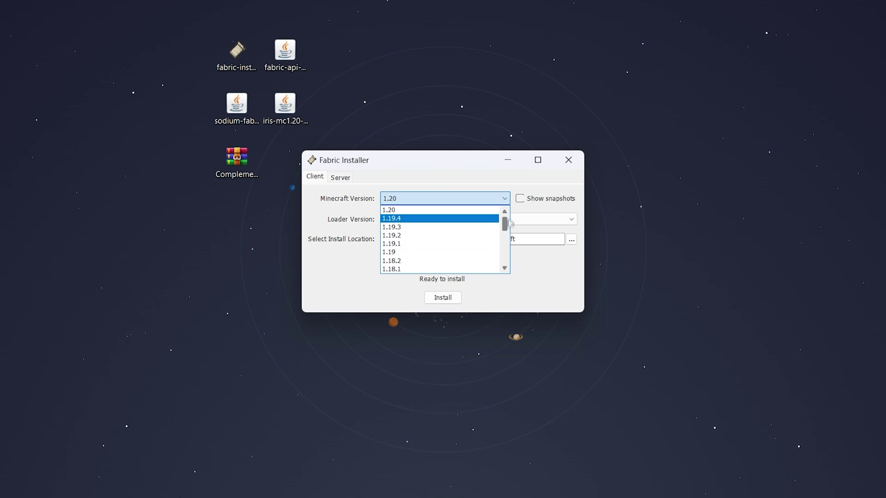
left_click(400, 211)
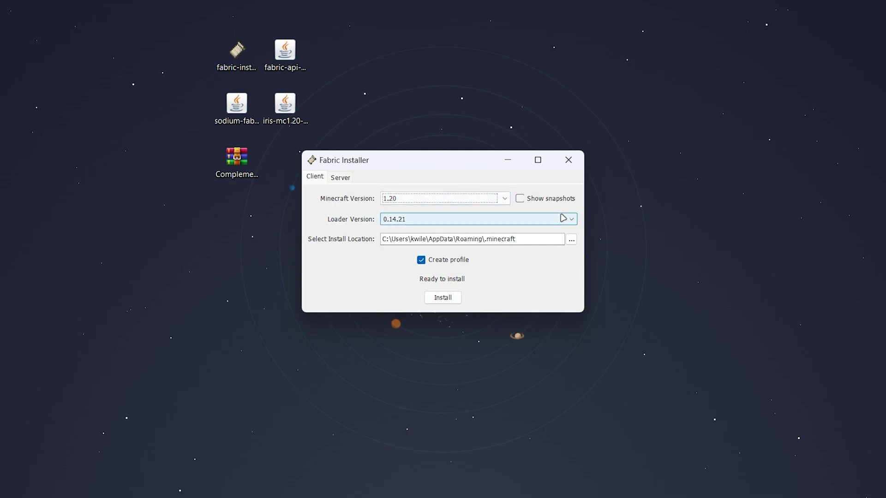
left_click(563, 218)
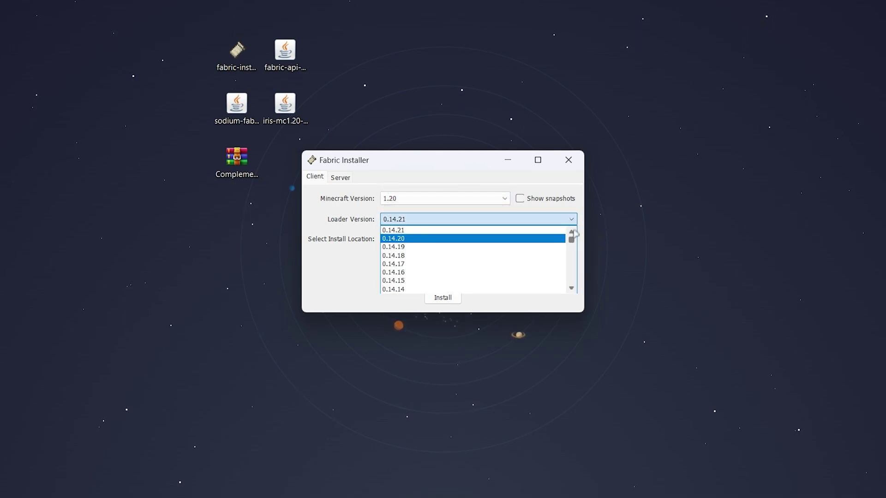
left_click(420, 230)
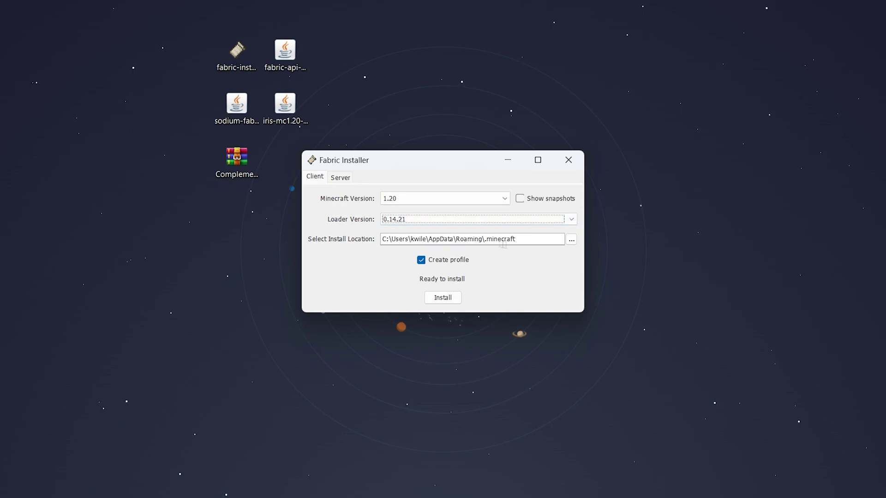
left_click_drag(523, 240, 381, 240)
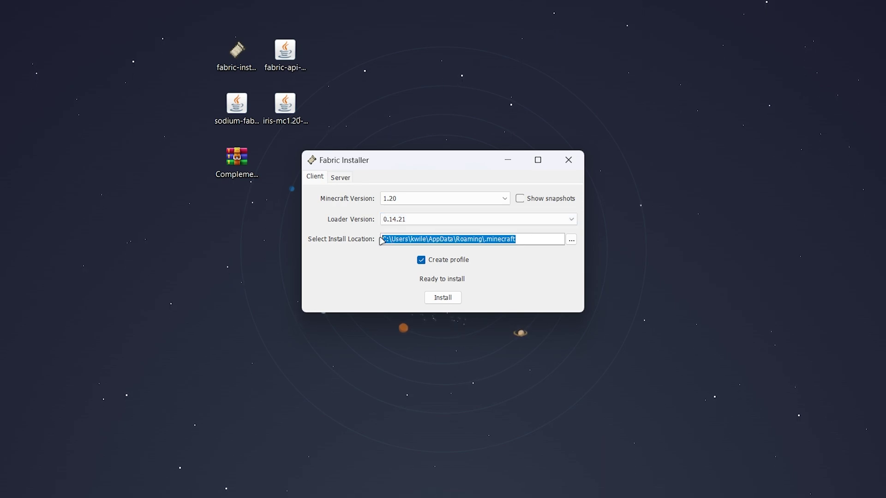
left_click(530, 240)
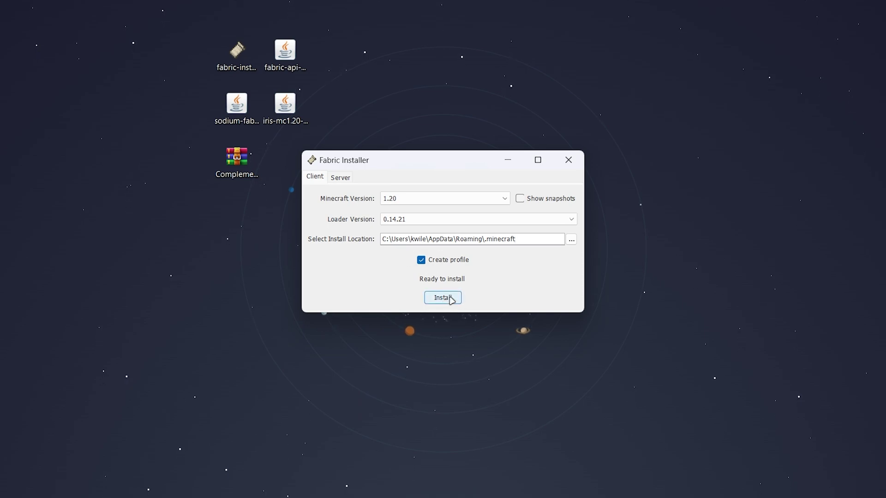
Install Fabric, dismiss the success message and close the installer.
left_click(456, 300)
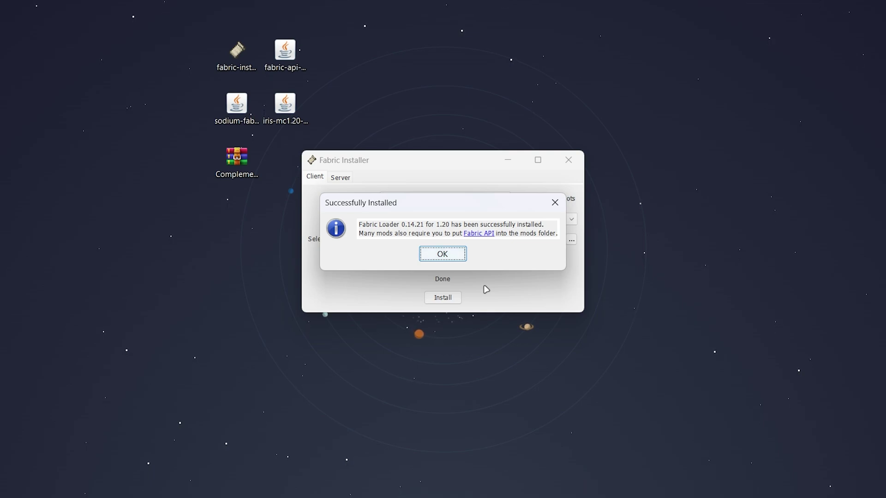
left_click(456, 259)
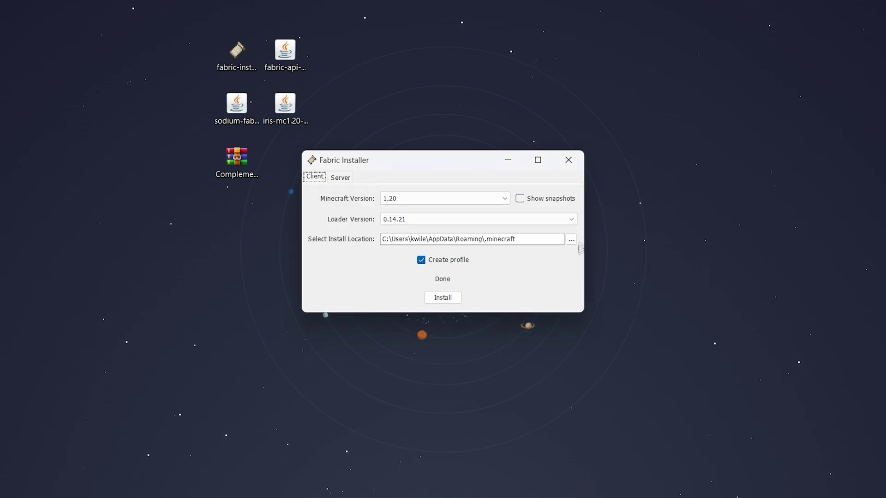
left_click(576, 164)
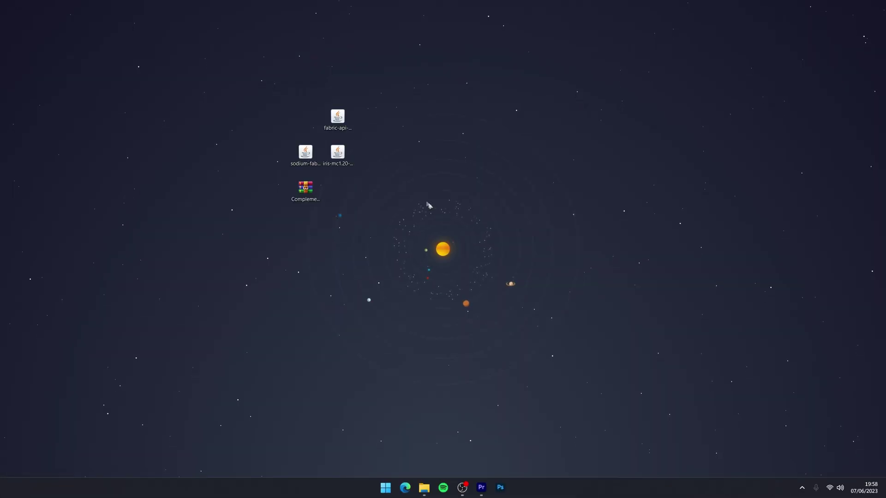
left_click_drag(291, 87, 386, 129)
left_click_drag(250, 159, 408, 161)
left_click(431, 148)
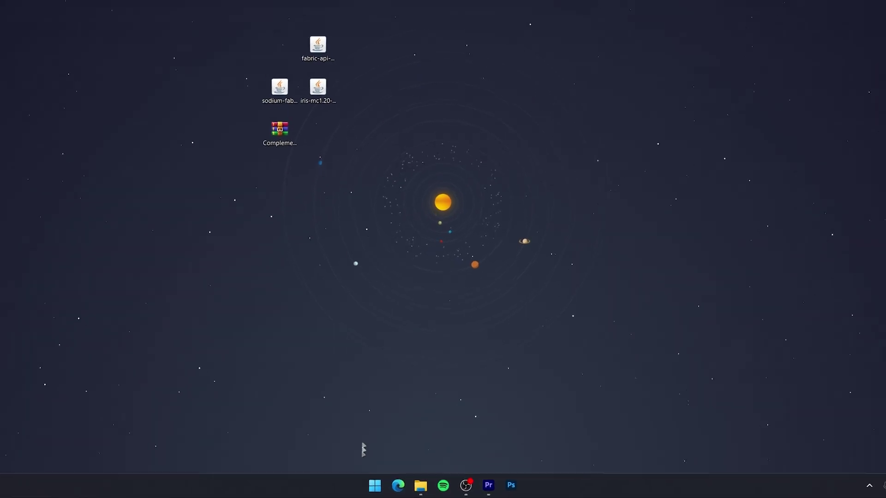
Open the .minecraft folder in AppData Roaming using Run with %appdata%.
right_click(386, 490)
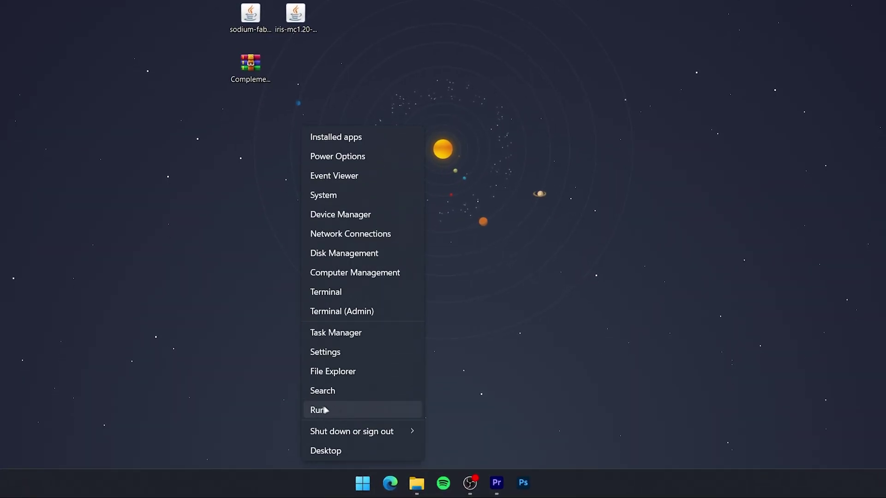
left_click(335, 410)
left_click(108, 399)
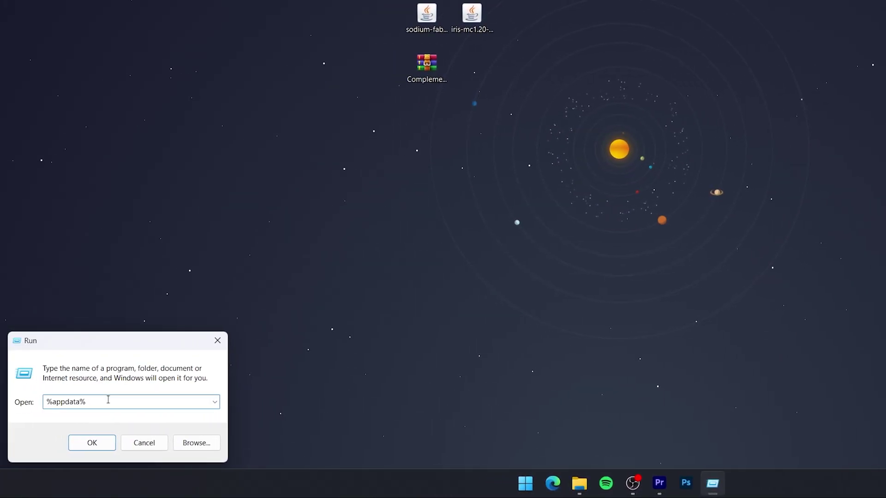
double_click(104, 403)
left_click(100, 402)
left_click(106, 444)
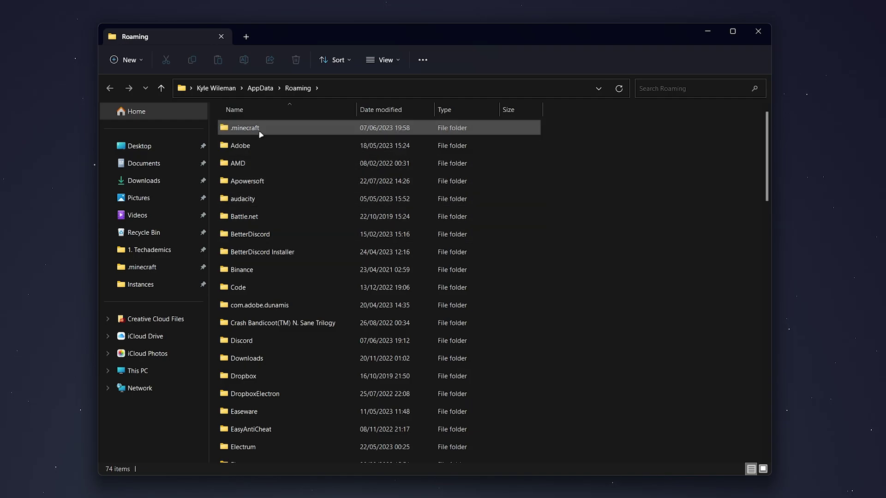
double_click(257, 129)
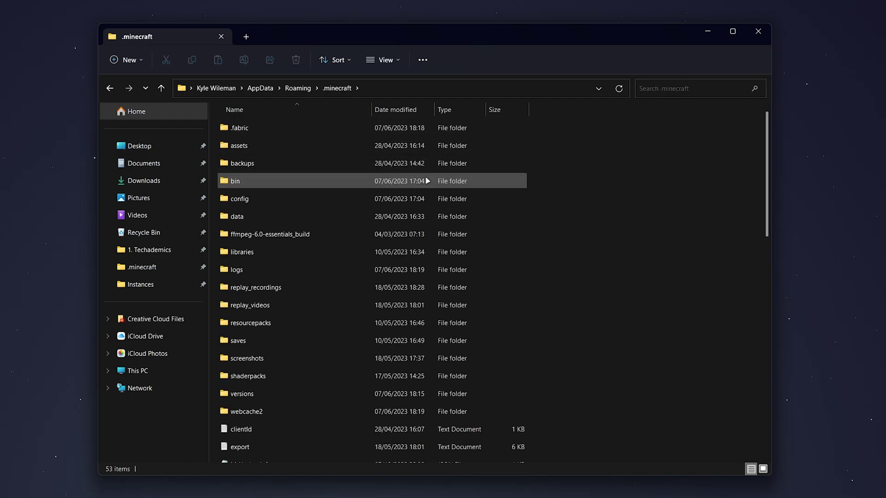
scroll(669, 194, "down", 3)
scroll(636, 207, "up", 3)
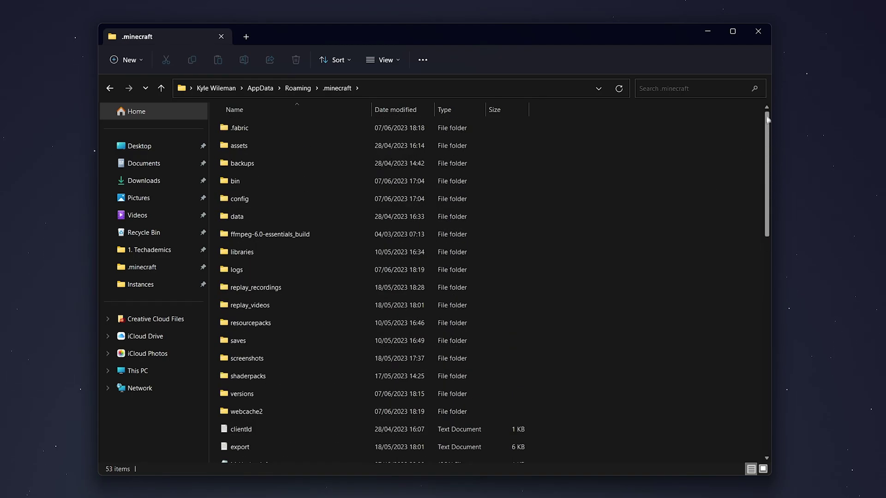
Create a new folder named mods inside .minecraft and open it.
left_click(127, 60)
left_click(134, 86)
type("mods")
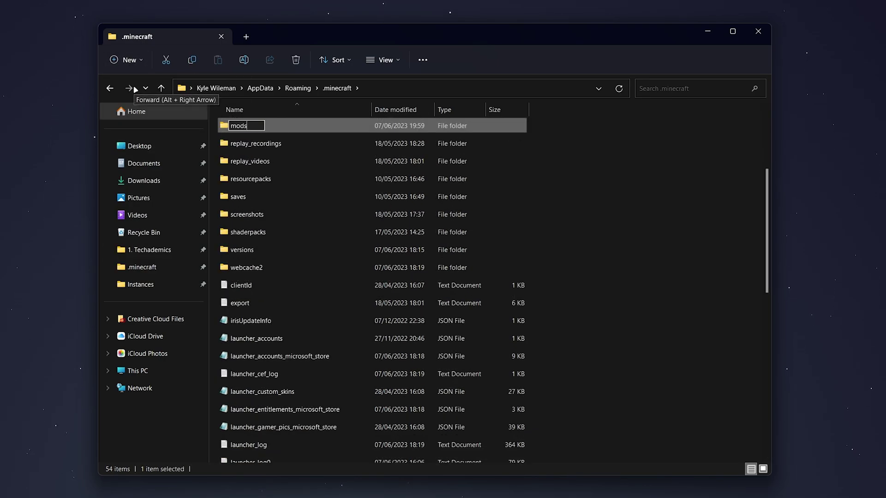
left_click(623, 153)
left_click(250, 124)
double_click(250, 123)
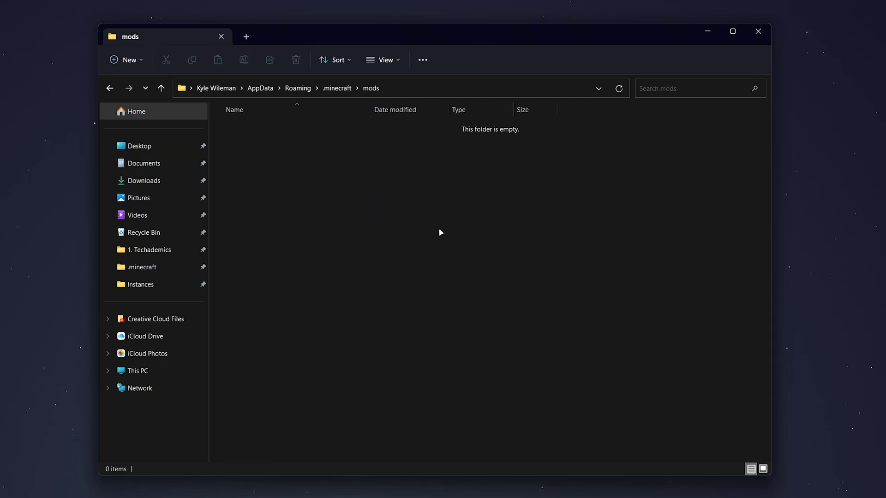
Move the Fabric API, Sodium and Iris jars from the Desktop into mods.
left_click(246, 37)
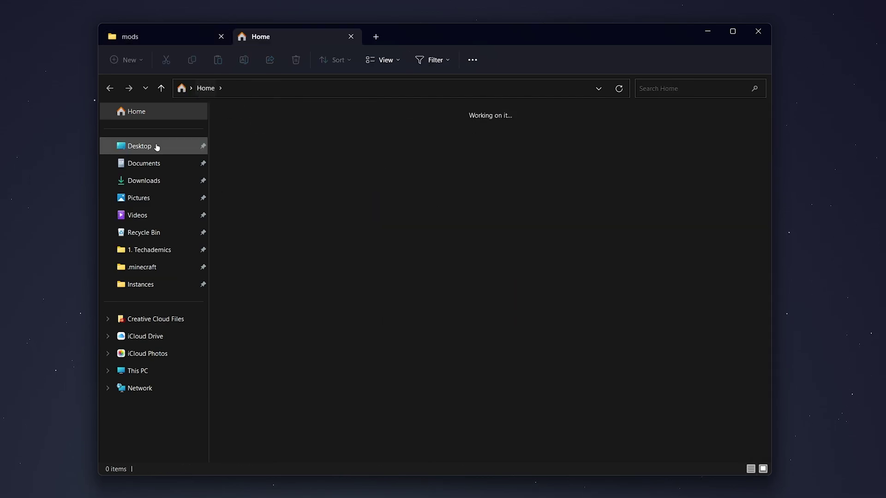
left_click(157, 147)
left_click(295, 147)
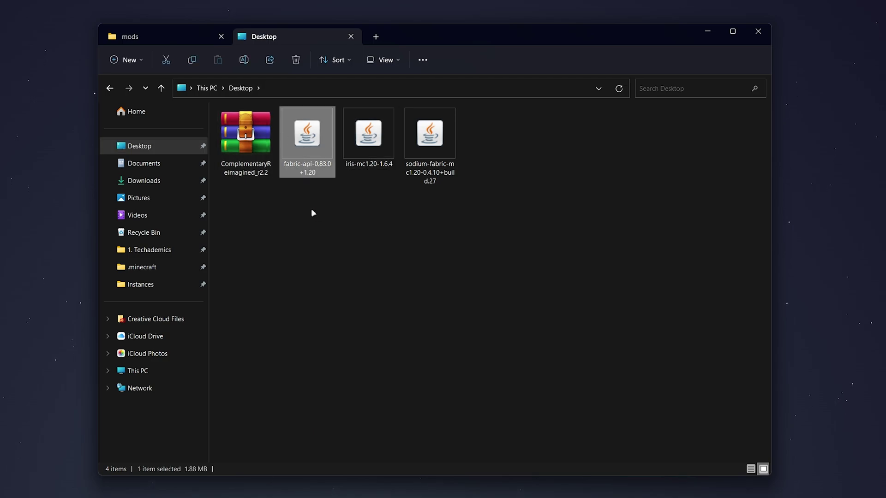
left_click_drag(312, 213, 472, 140)
mouse_move(301, 134)
left_mouse_down()
mouse_move(235, 111)
mouse_move(175, 32)
mouse_move(303, 217)
left_mouse_up()
left_click(289, 183)
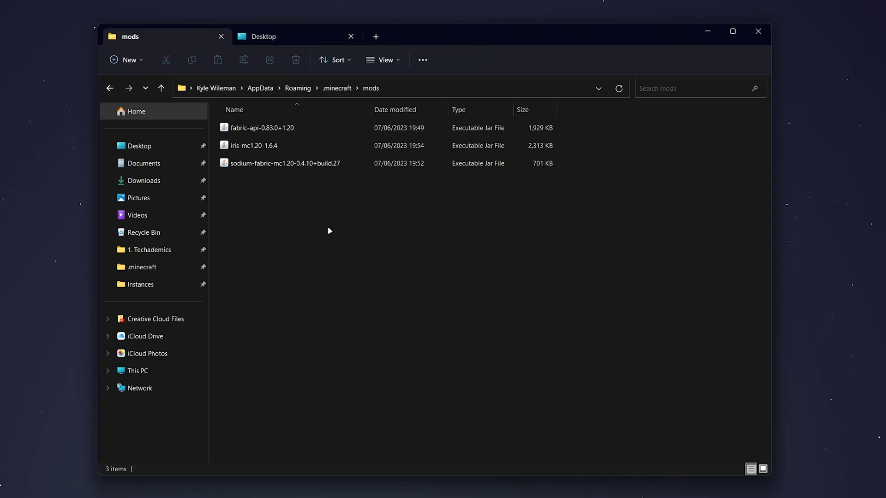
left_click_drag(451, 253, 258, 115)
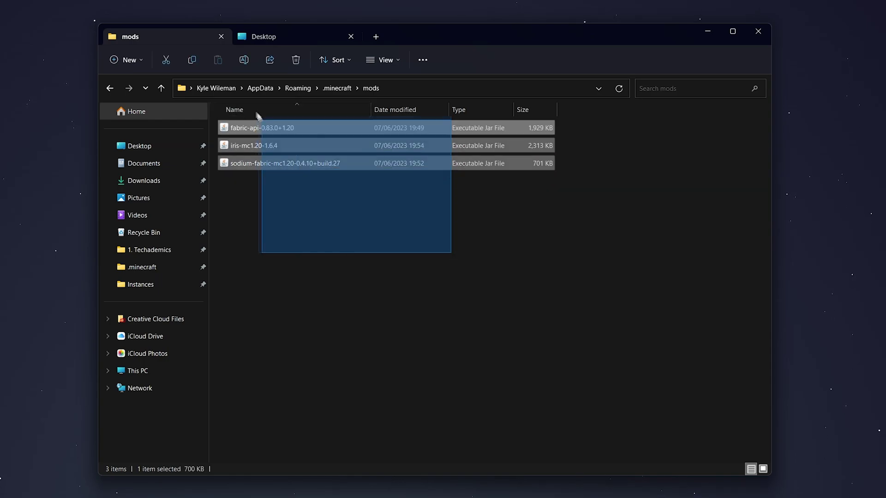
left_click(369, 230)
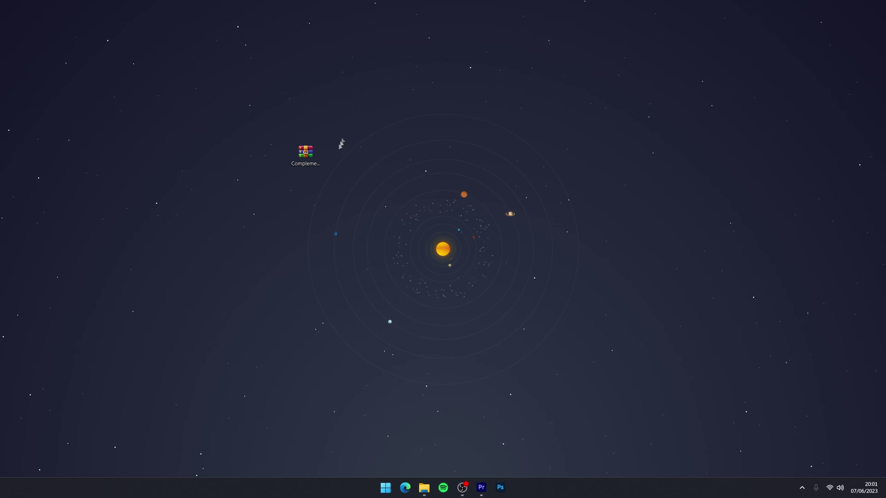
Select the shader zip on the desktop and open .minecraft in File Explorer.
left_click_drag(372, 99, 228, 221)
left_click(373, 140)
left_click_drag(374, 141, 318, 159)
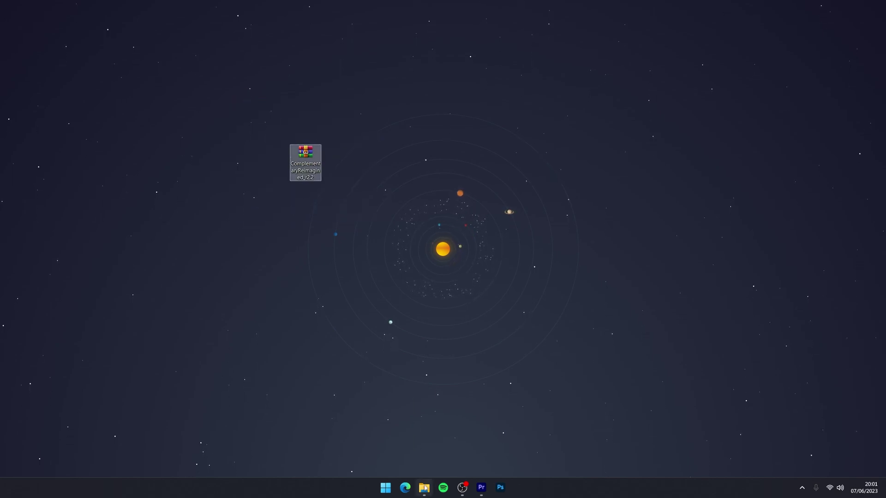
left_click(424, 488)
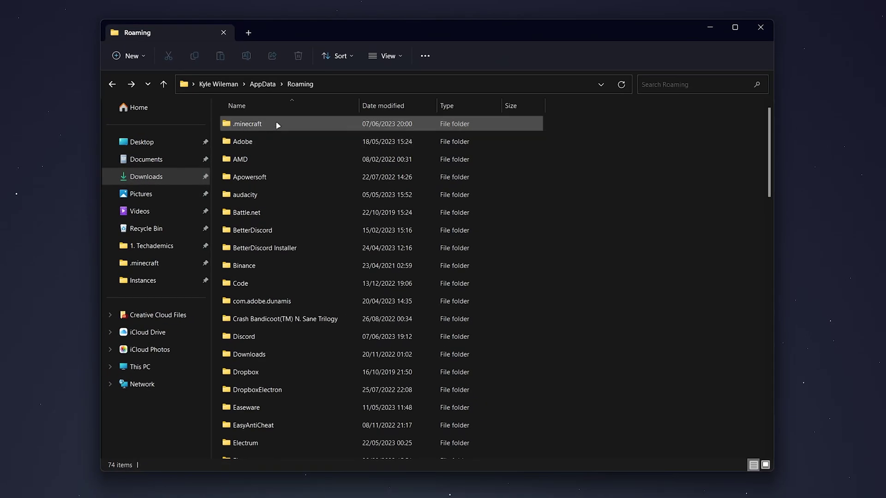
double_click(278, 125)
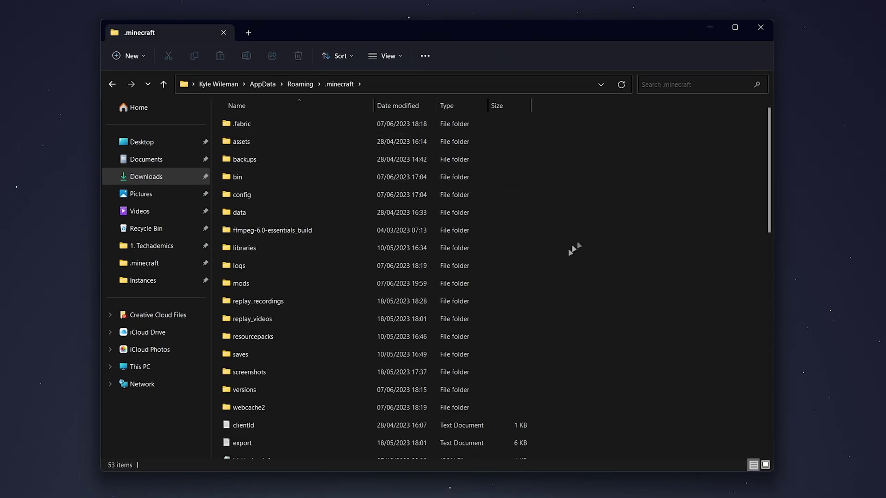
Create a shaderpacks folder inside .minecraft and open it.
left_click(129, 56)
left_click(134, 84)
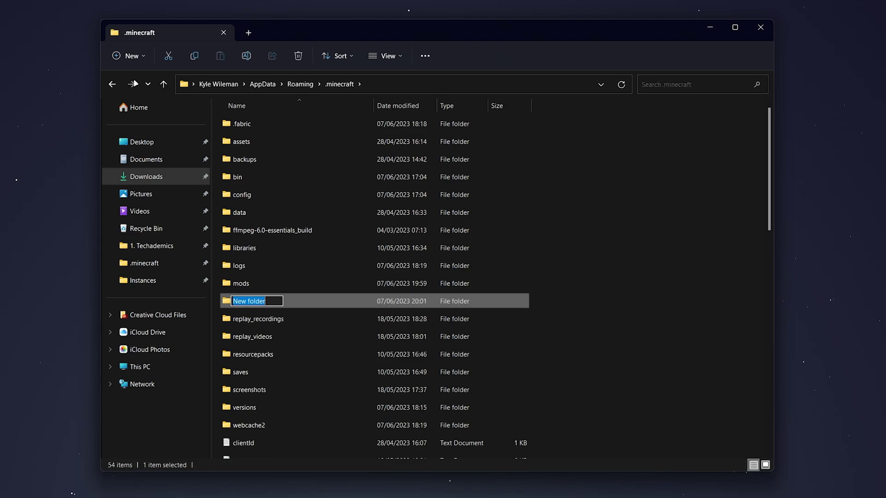
type("shaderpacks")
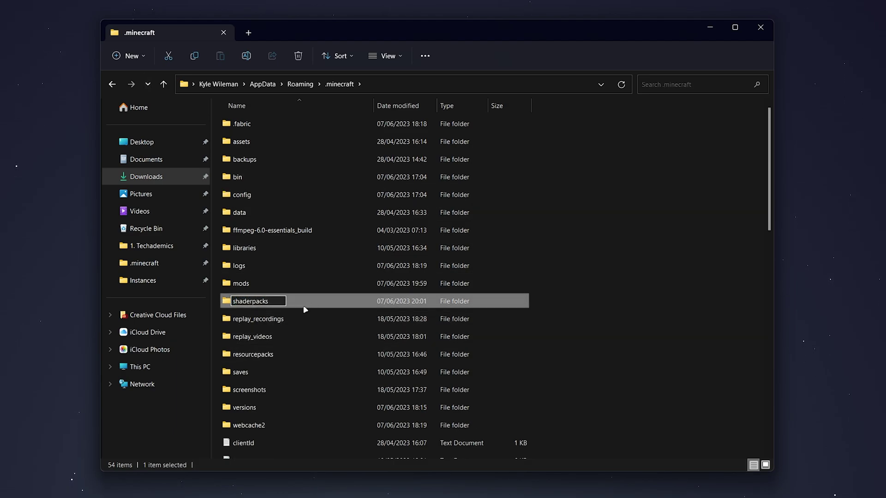
left_click(635, 307)
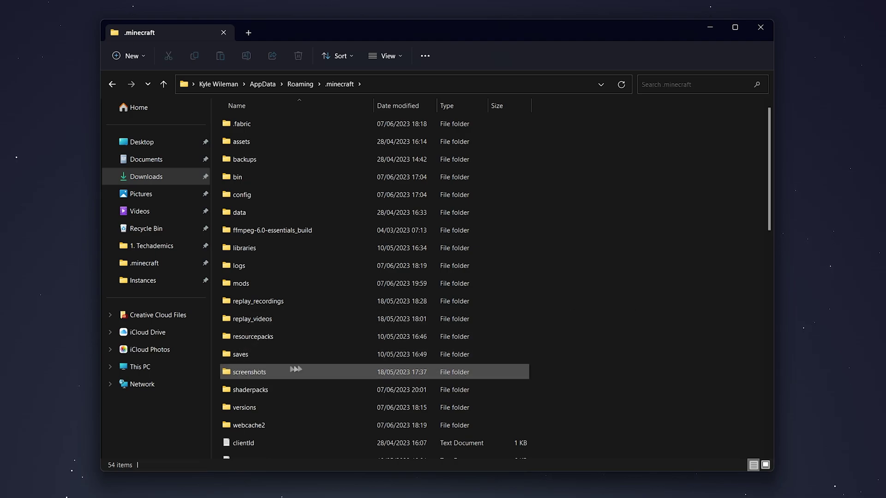
double_click(276, 390)
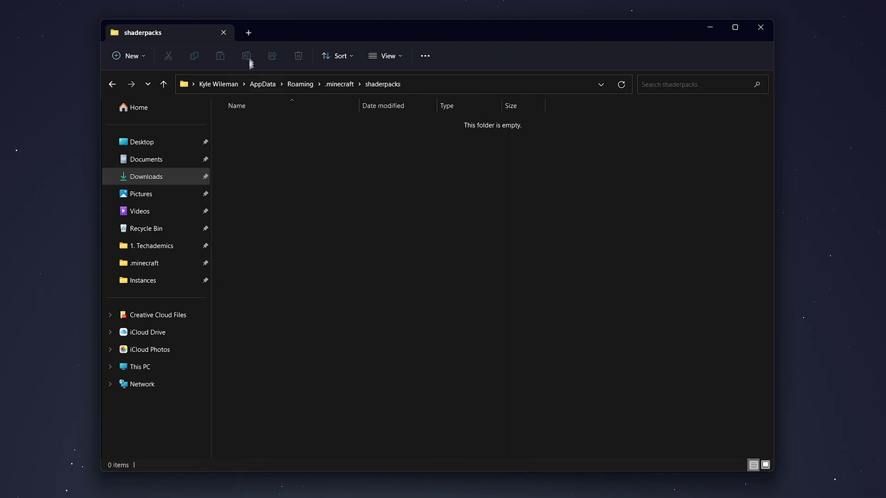
Move ComplementaryReimagined_r2.2 from the Desktop into shaderpacks and close File Explorer.
left_click(248, 32)
left_click(120, 142)
left_click_drag(236, 136, 338, 263)
left_click(322, 206)
left_click_drag(471, 319, 226, 83)
left_click(336, 247)
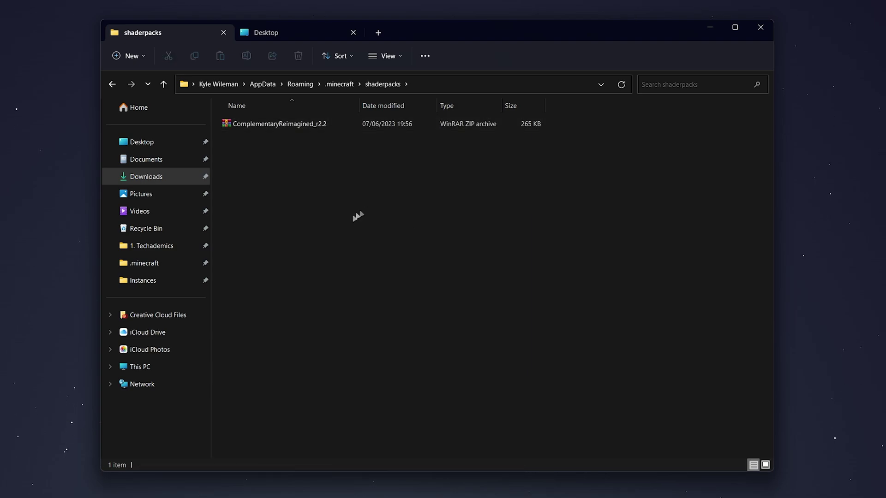
left_click(759, 30)
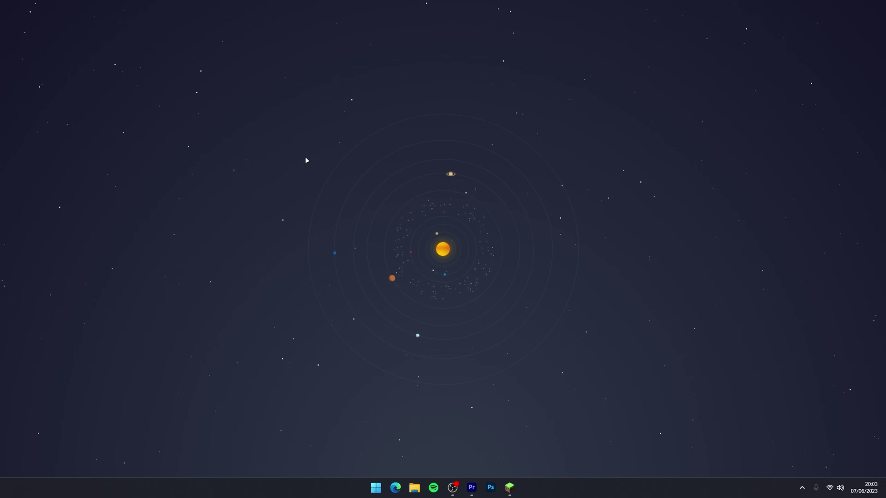
Start Minecraft with the fabric-loader-1.20 installation from the launcher.
left_click(509, 487)
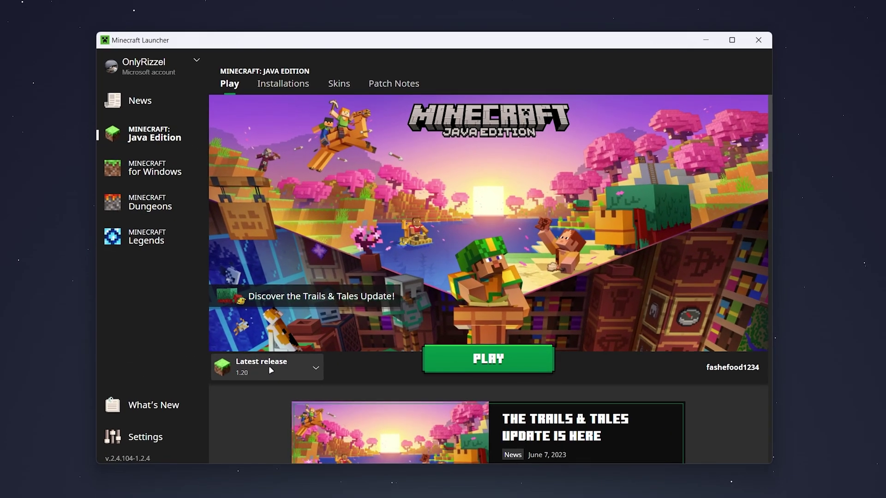
left_click(284, 350)
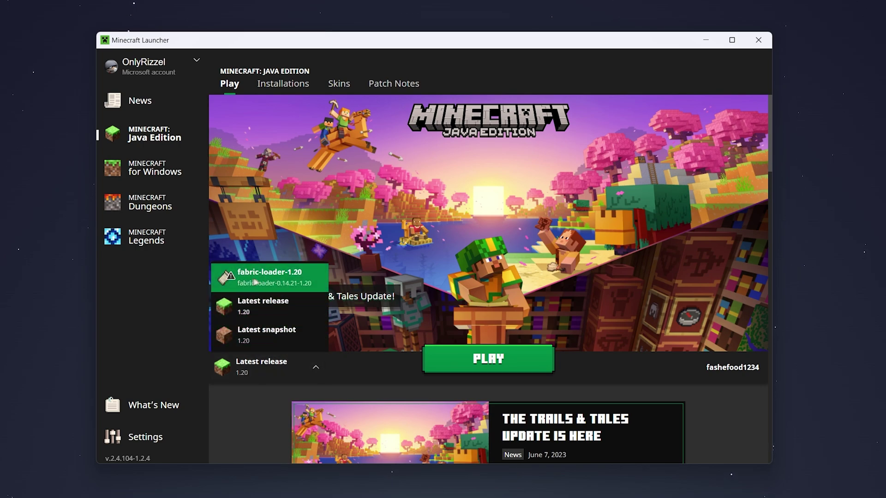
left_click(268, 280)
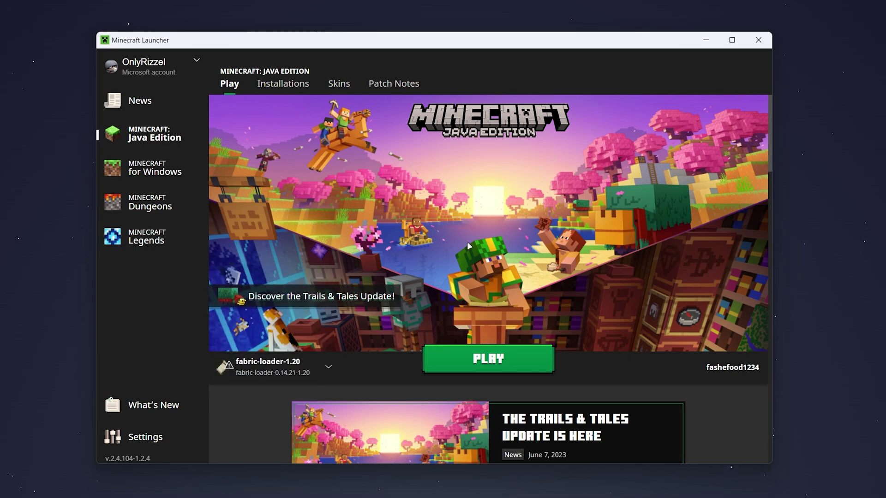
left_click(521, 365)
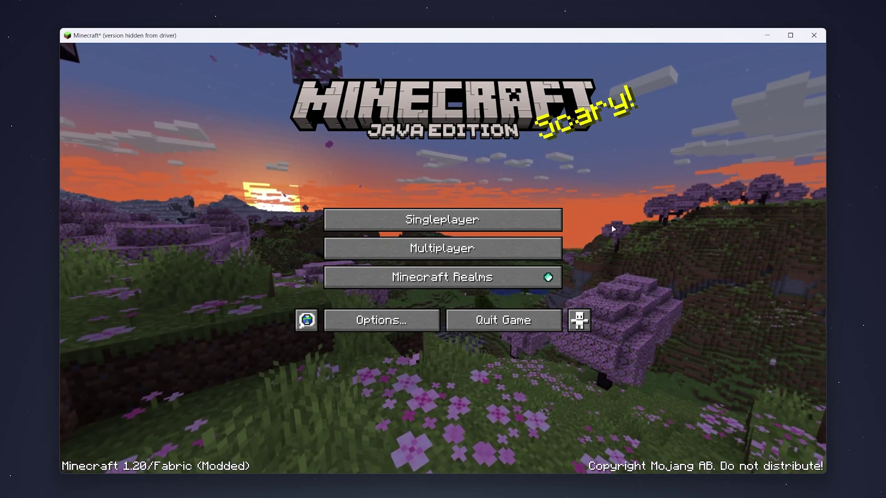
Load the Shaders Example singleplayer world and open Options > Video Settings.
left_click(524, 222)
left_click(304, 124)
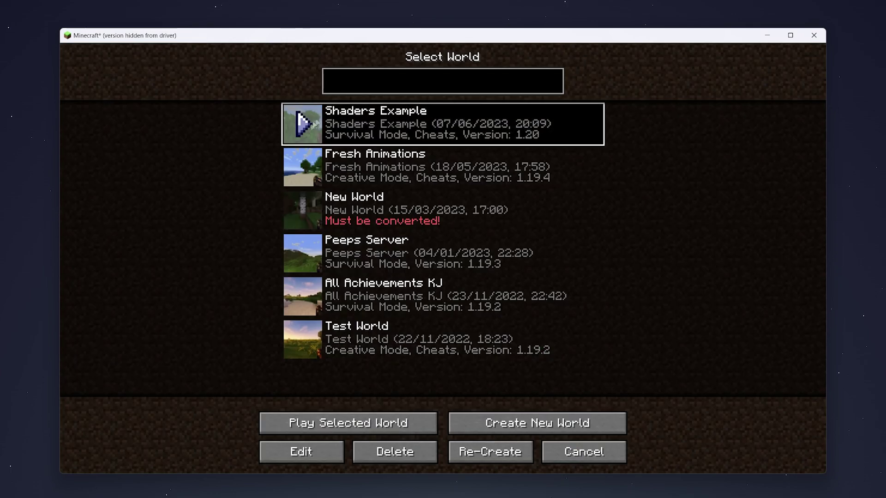
left_click(302, 123)
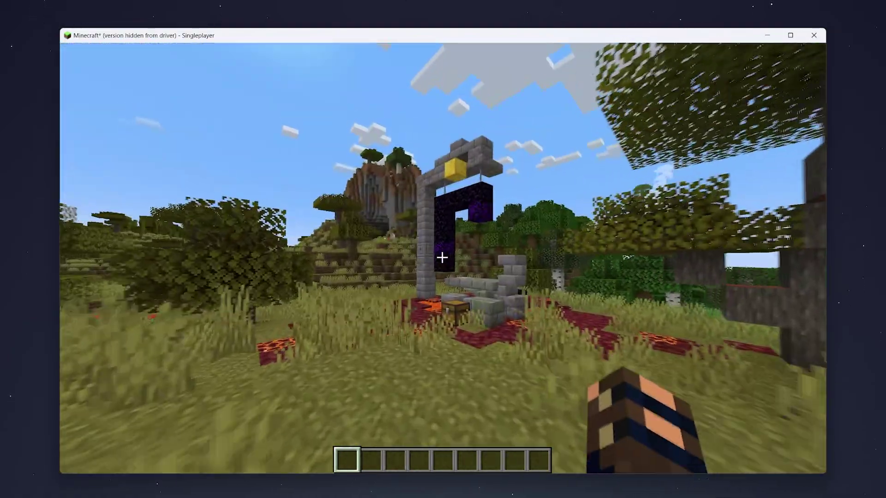
key("Escape")
left_click(389, 260)
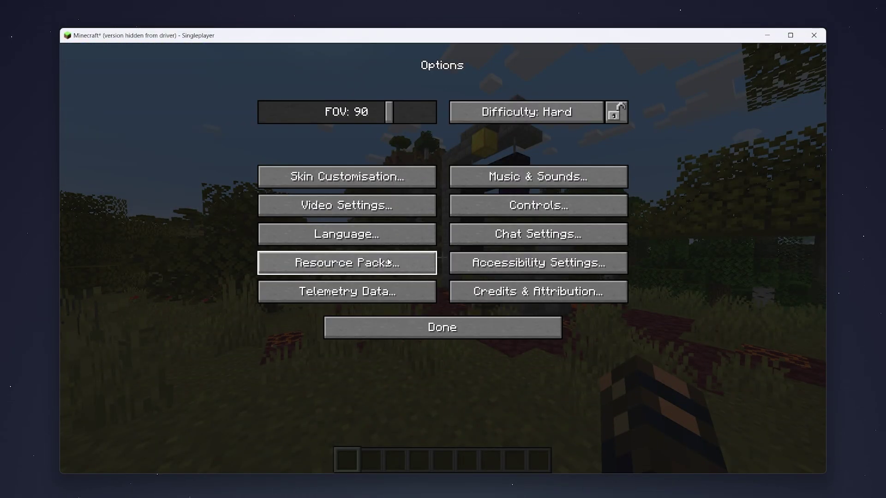
left_click(356, 208)
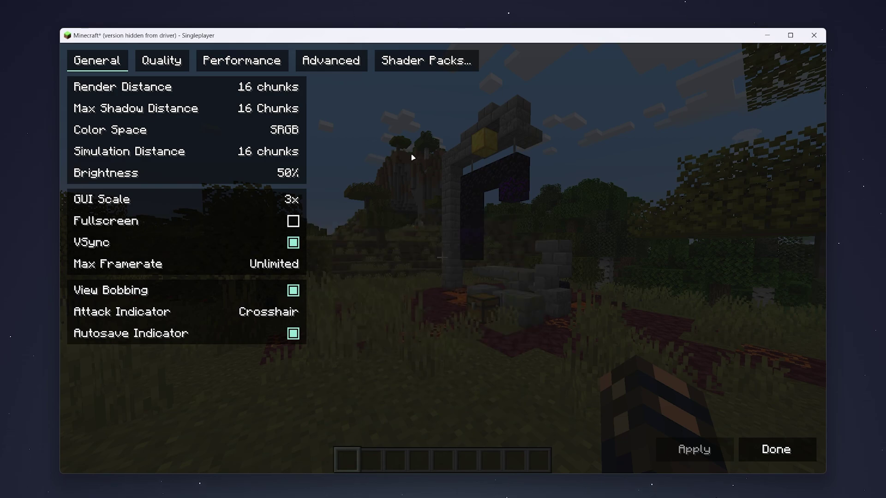
Select and apply the ComplementaryReimagined_r2.2.zip shader pack.
left_click(433, 64)
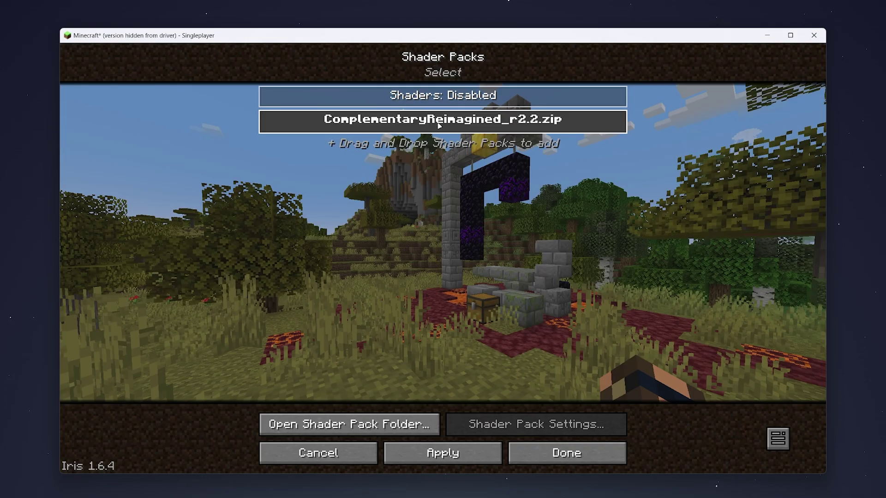
left_click(439, 125)
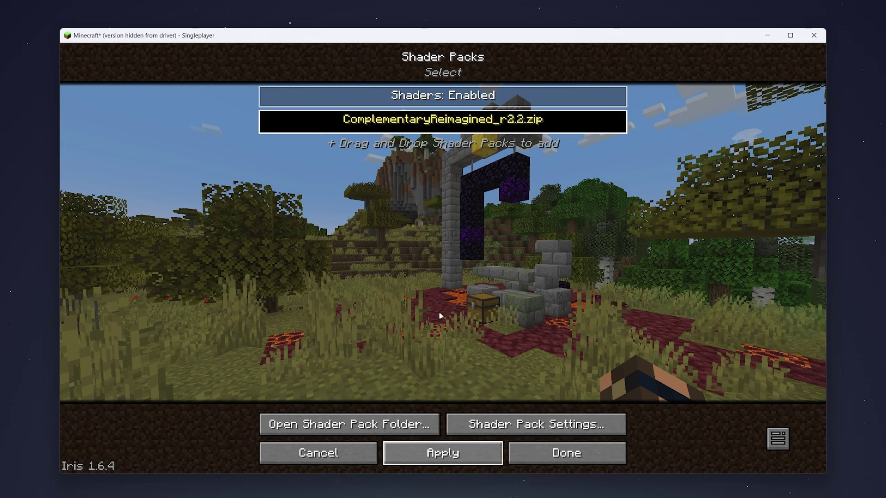
left_click(442, 453)
left_click(577, 456)
Walk around the shaded world briefly, then pause and go to Options.
key("Escape")
key("Escape")
key("Escape")
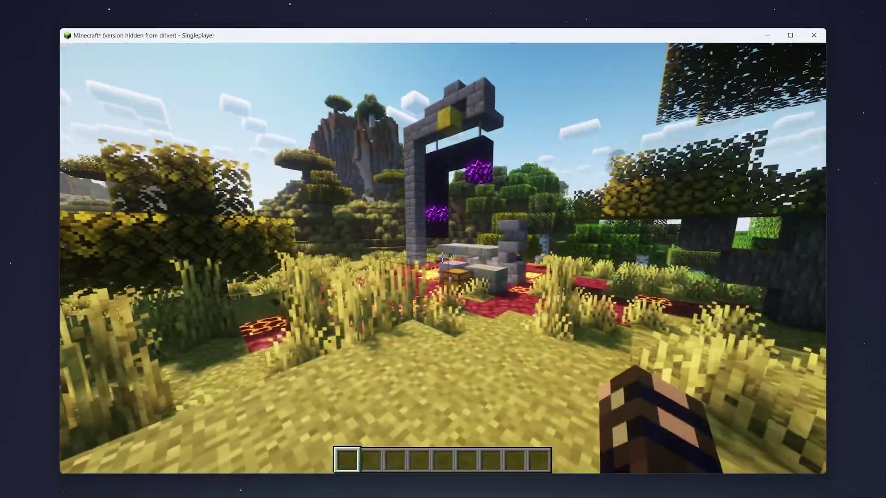
key("w")
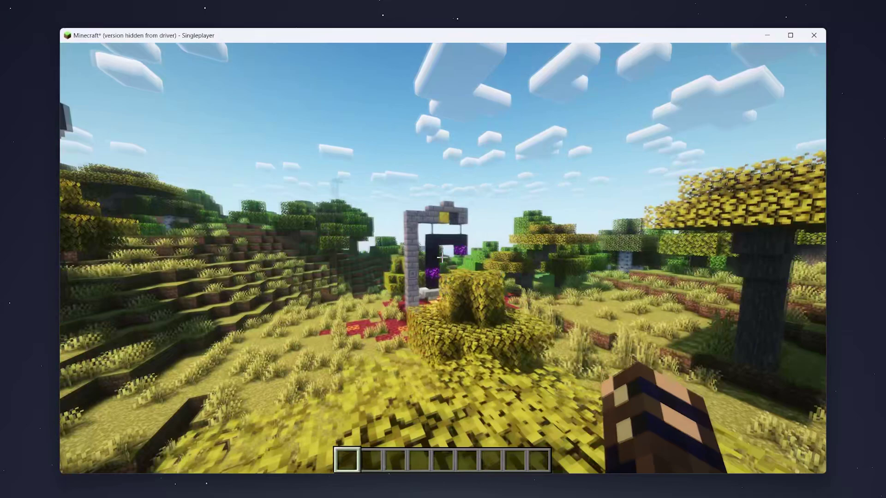
key("Escape")
left_click(374, 262)
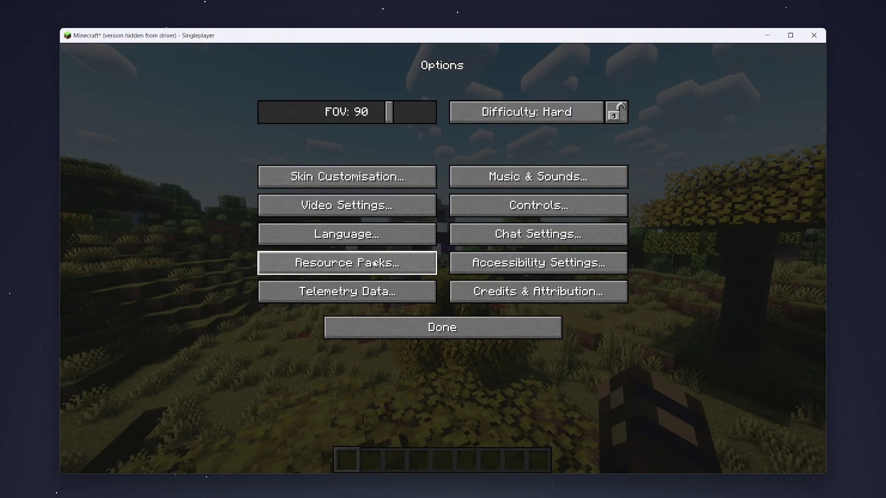
Change the Complementary shader Profile to Low, save the settings, and resume playing.
left_click(358, 210)
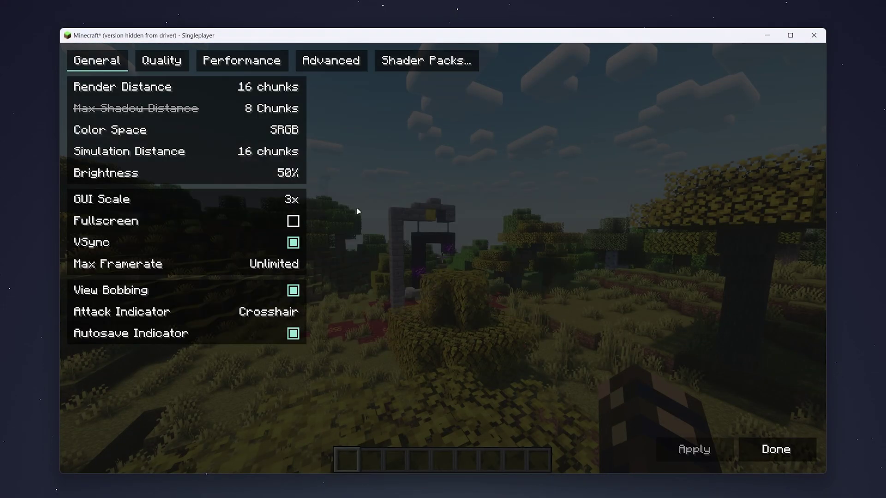
left_click(428, 61)
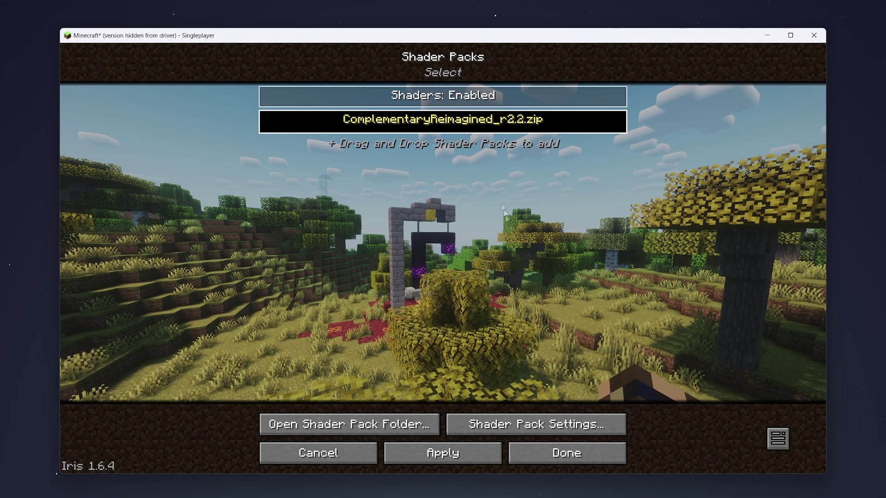
left_click(552, 424)
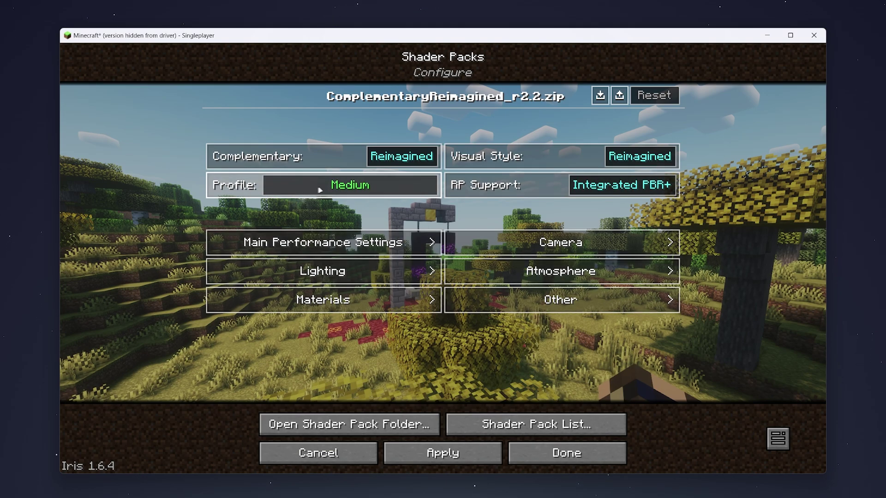
left_click(298, 188)
right_click(299, 189)
right_click(299, 189)
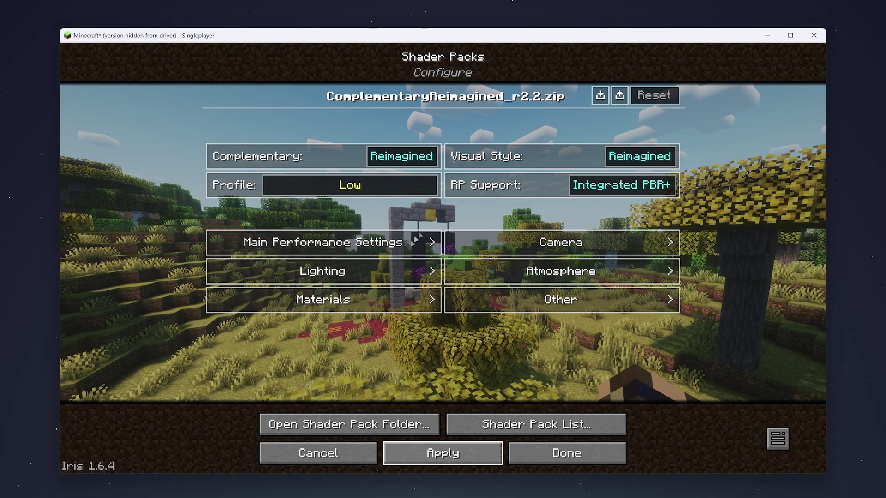
left_click(584, 461)
key("Escape")
key("Escape")
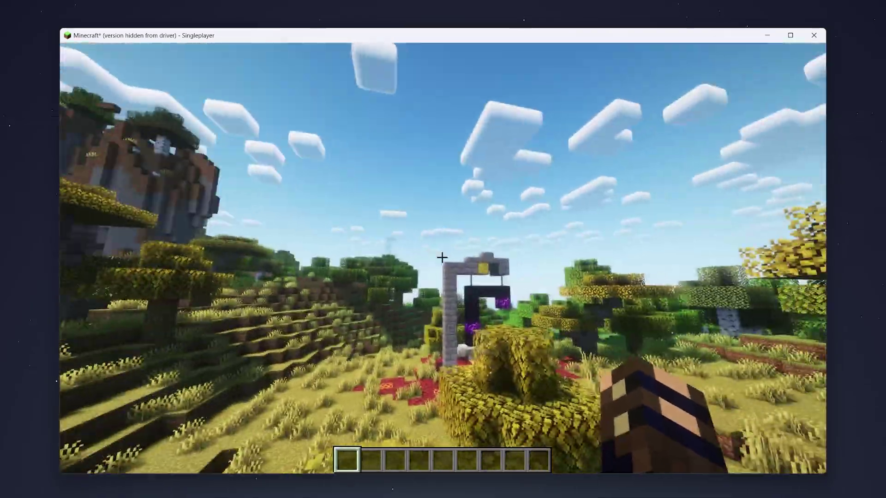